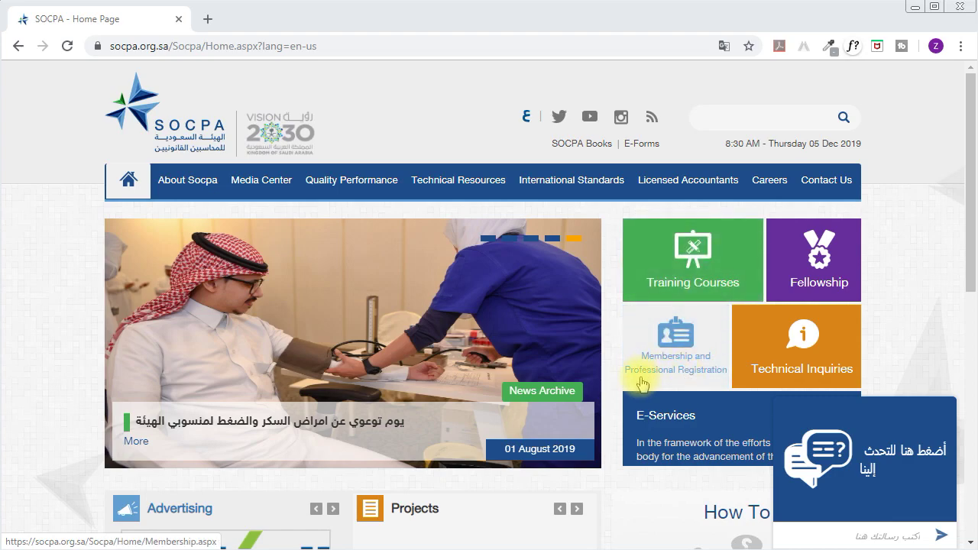
From the Membership and Professional Registration tile, choose Apply for Professional Registration to reach the login page.
click(679, 355)
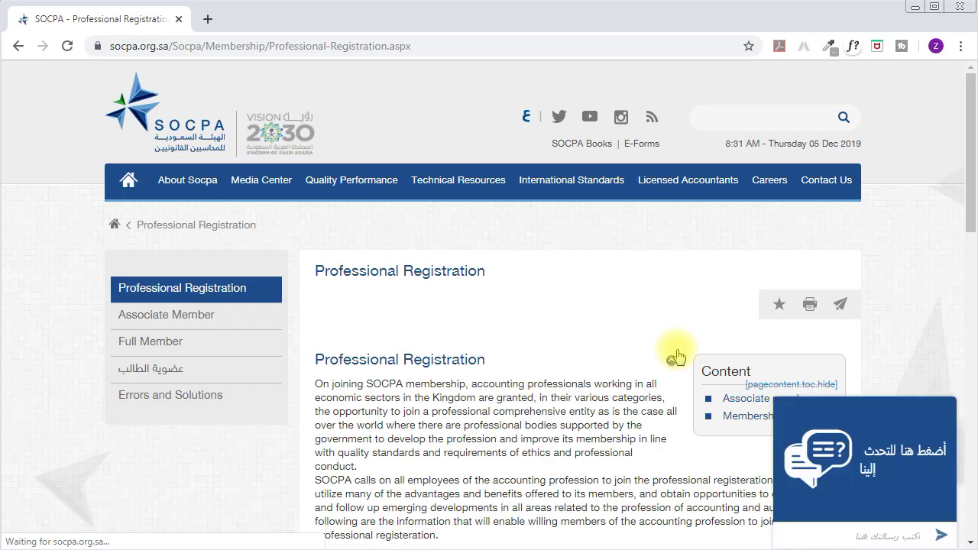
drag(968, 186, 966, 489)
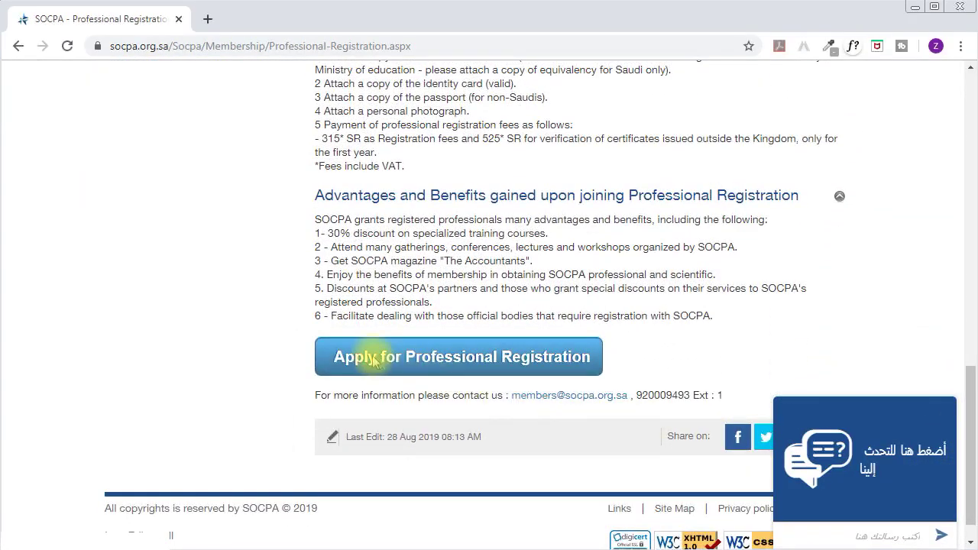
click(487, 368)
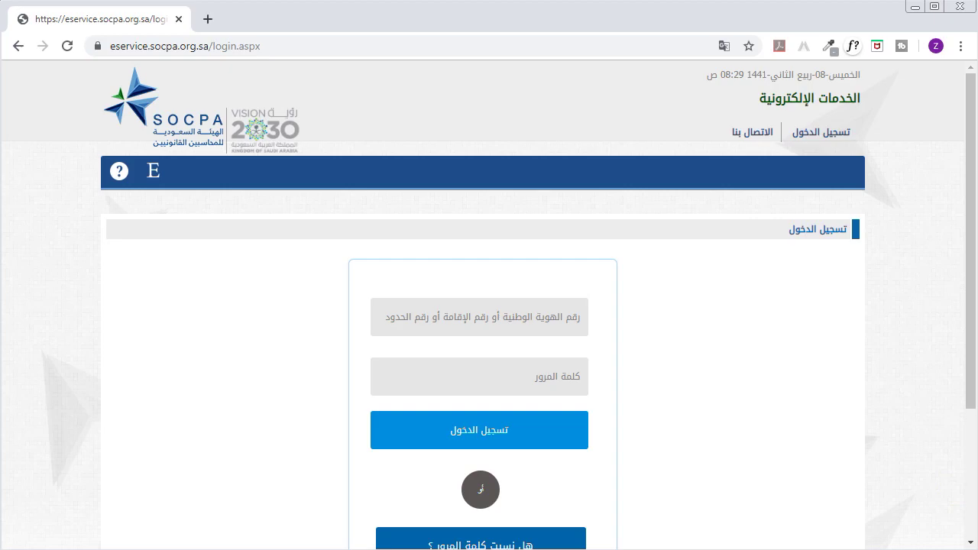
drag(972, 251, 962, 327)
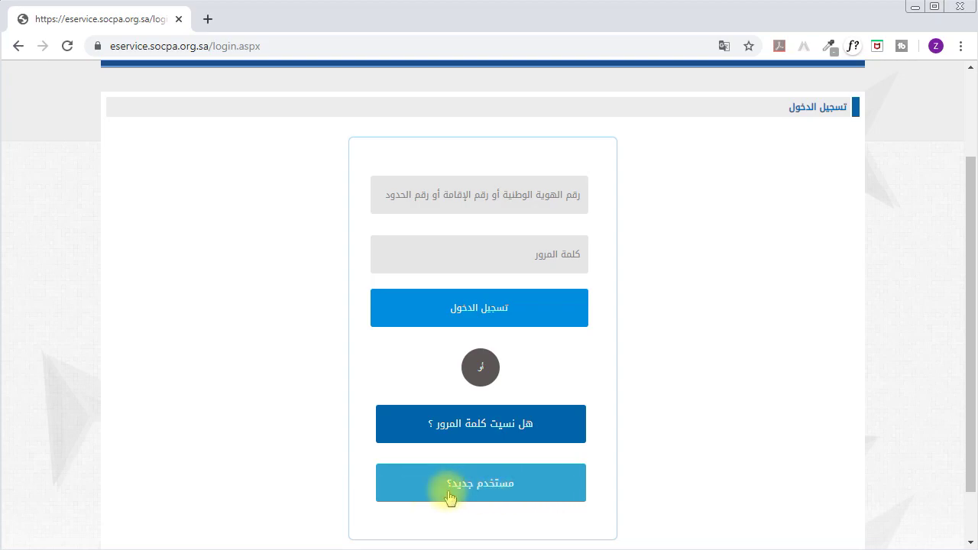
Start a new-user registration and display the User registration form in English.
click(485, 495)
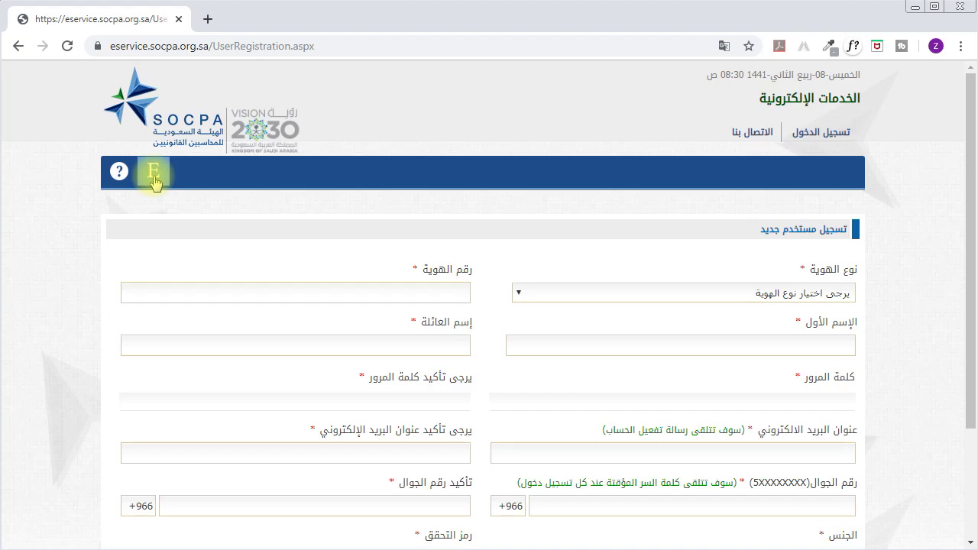
click(154, 175)
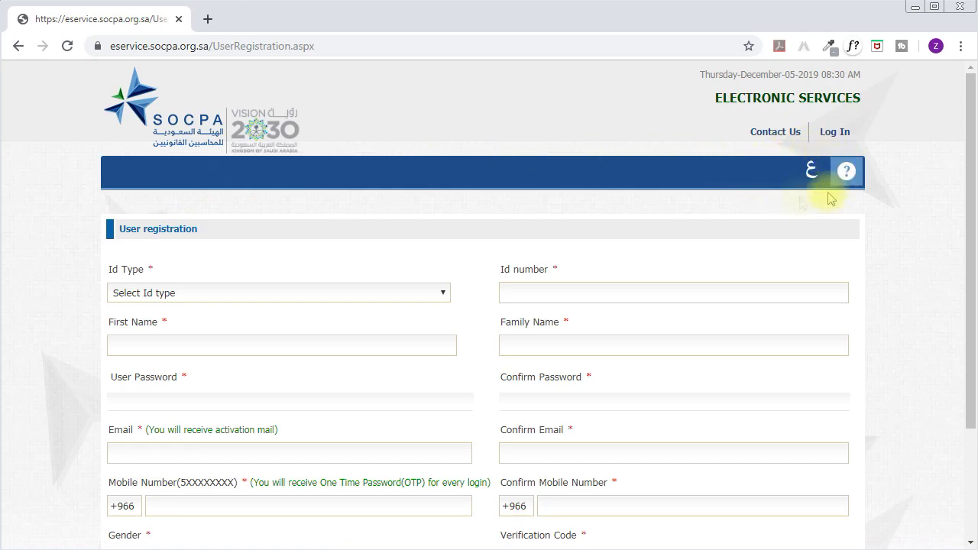
drag(973, 155, 968, 253)
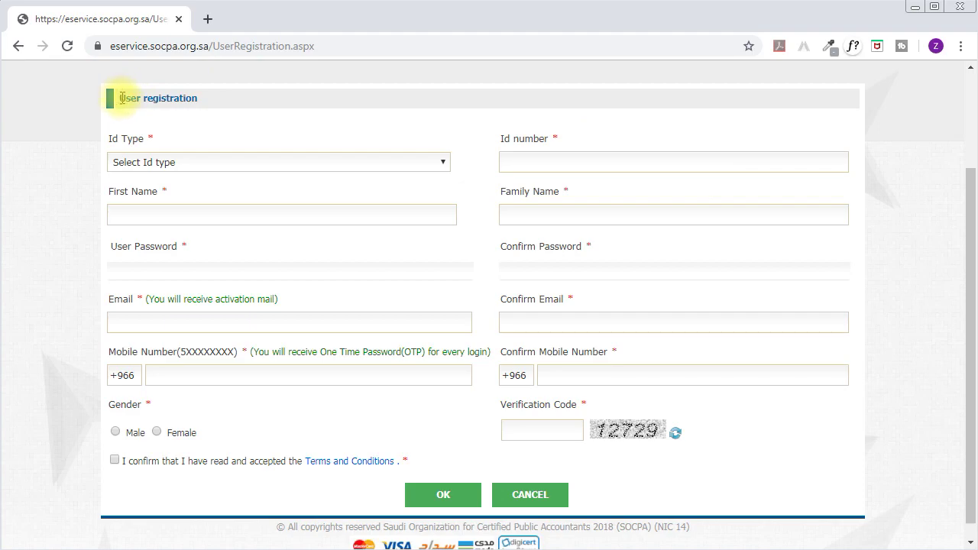
drag(110, 140, 143, 140)
Set the ID type to Iqama and enter the ID number.
click(153, 162)
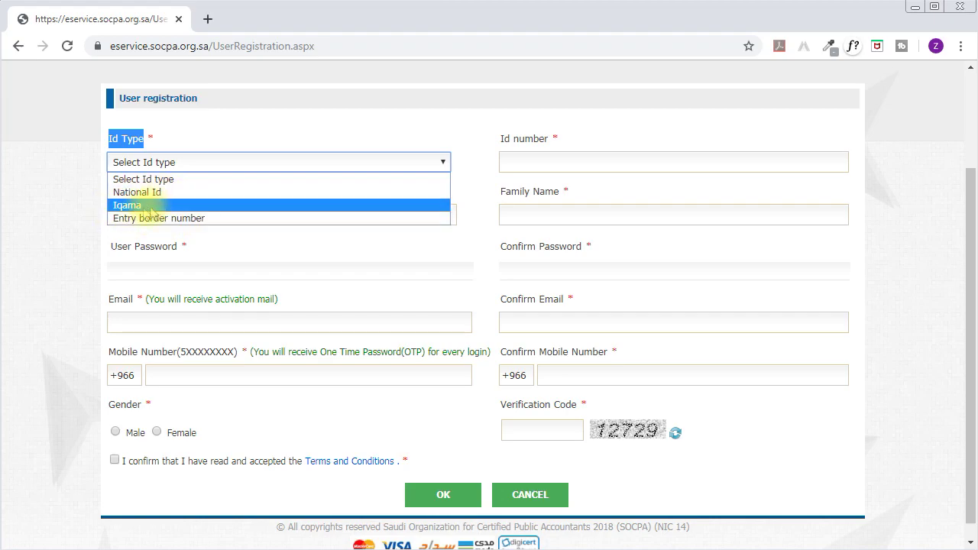
click(122, 205)
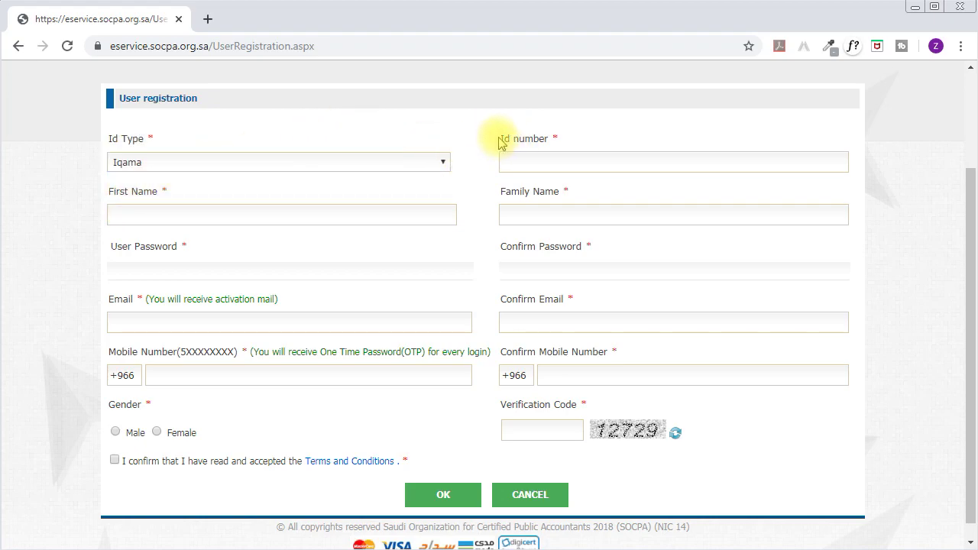
drag(501, 142, 547, 155)
click(528, 161)
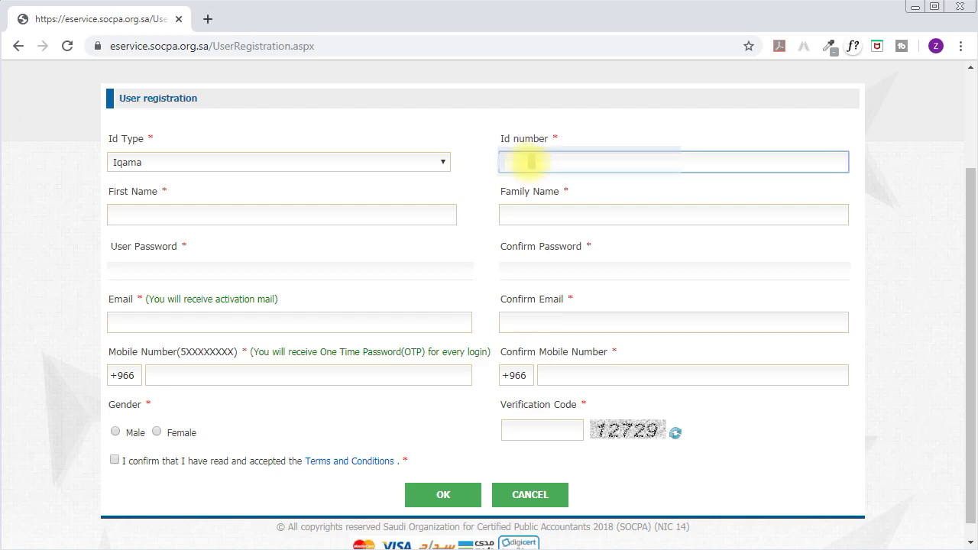
text(24)
Enter the applicant's first name and family name.
click(214, 212)
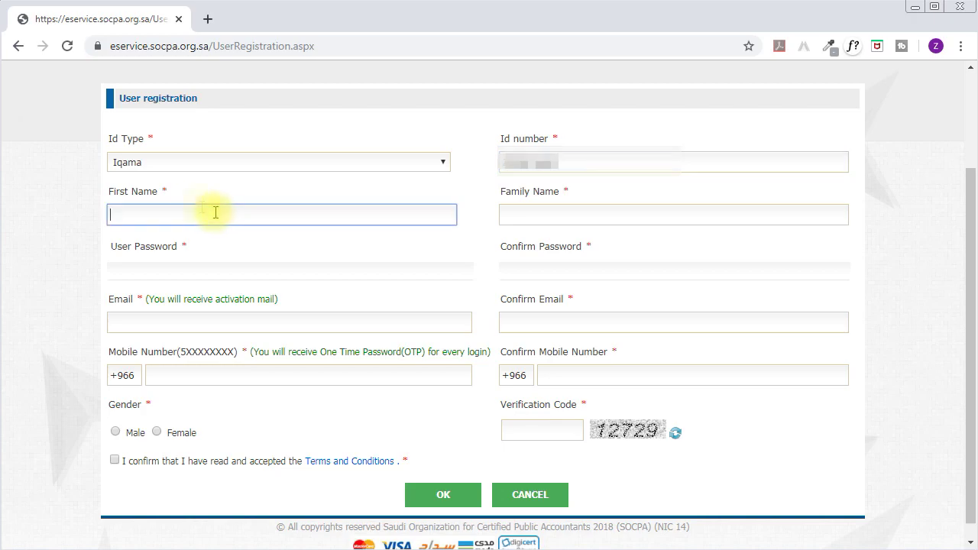
drag(183, 190, 103, 190)
click(150, 199)
click(145, 216)
text(Za)
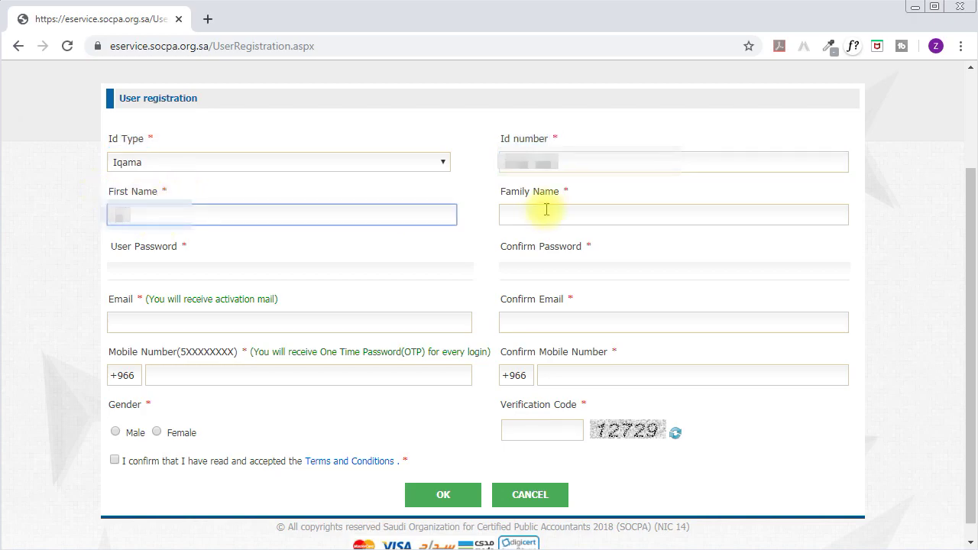
drag(498, 190, 556, 191)
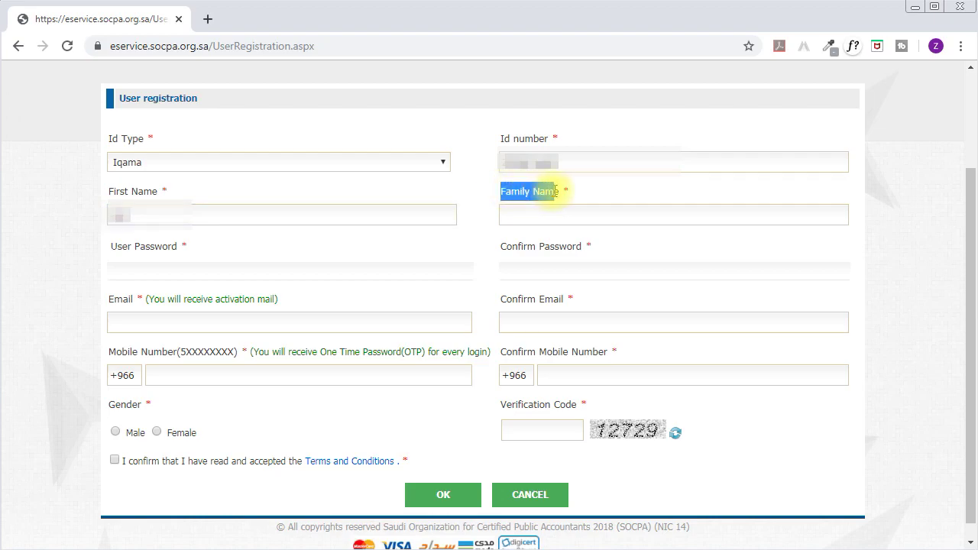
click(558, 216)
text(Ali)
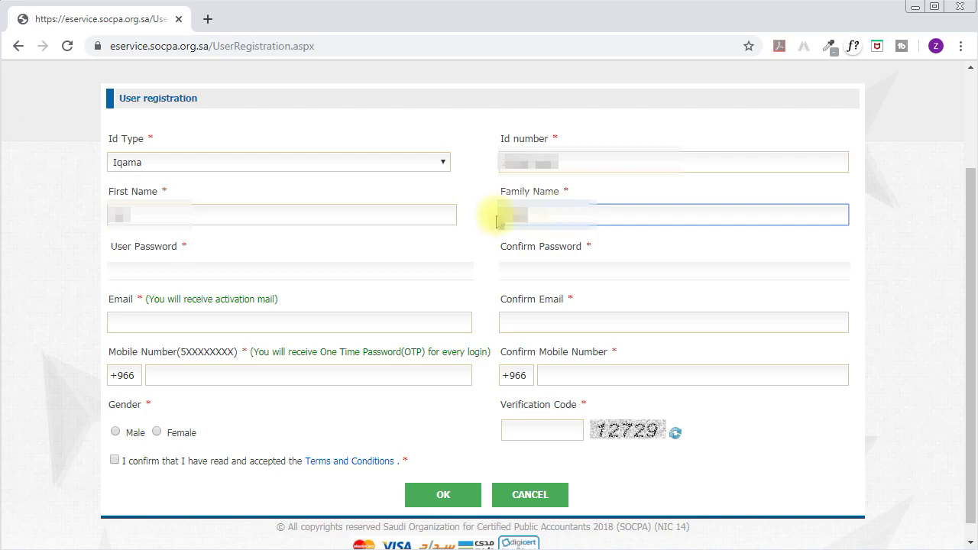
Enter the user password and begin confirming it in Confirm Password.
drag(115, 246, 185, 247)
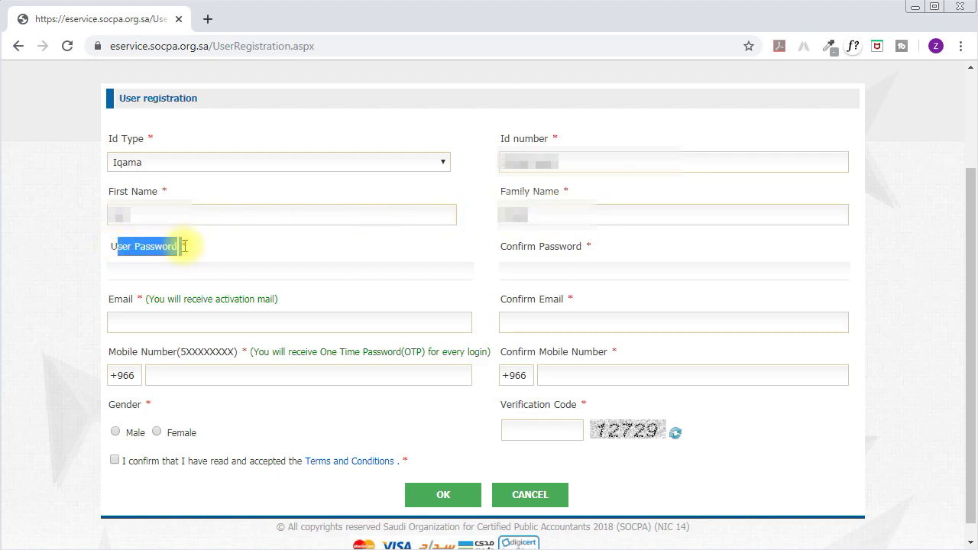
click(181, 277)
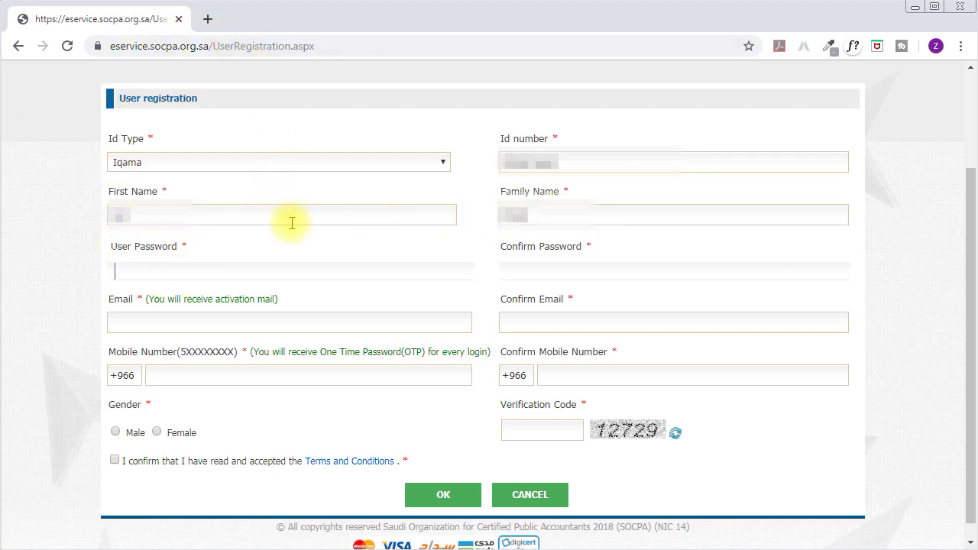
click(228, 273)
text(••)
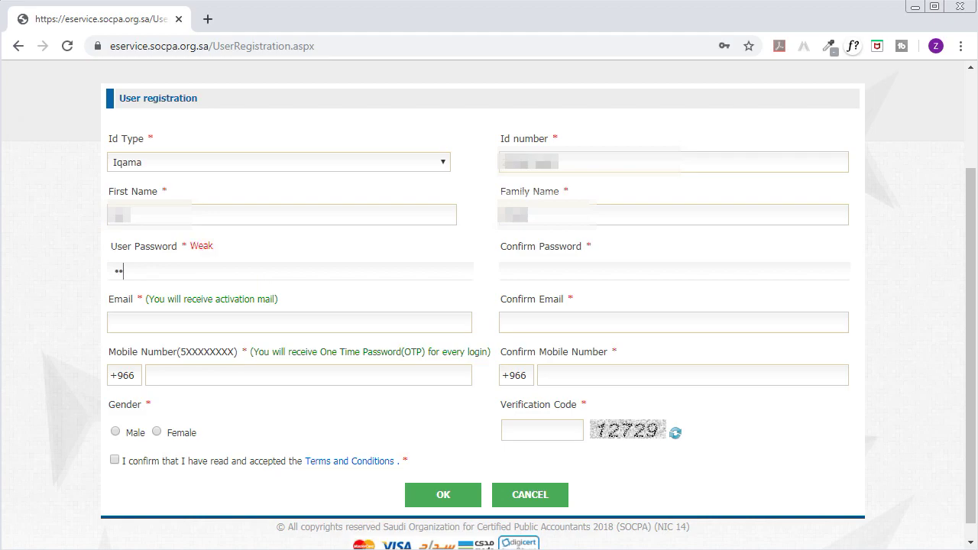
text(•••••)
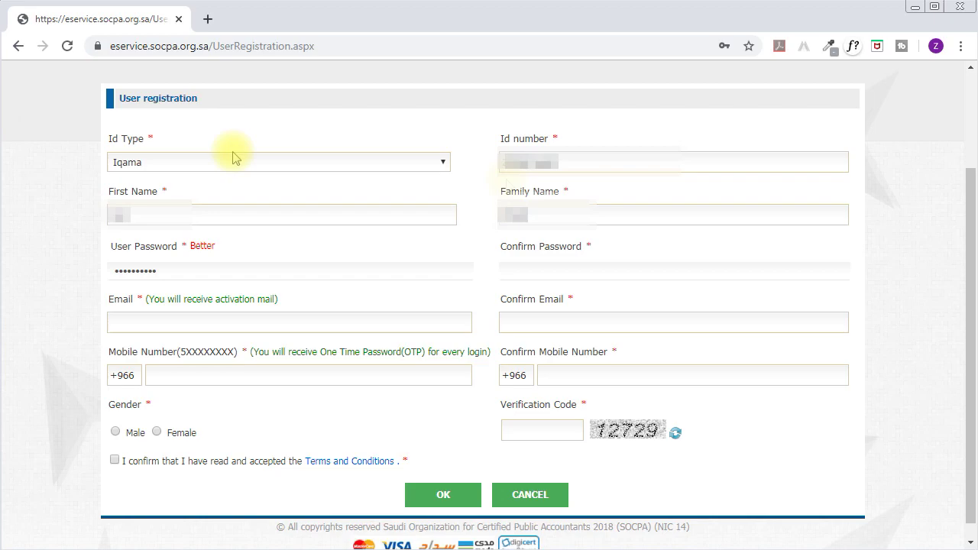
drag(512, 246, 549, 246)
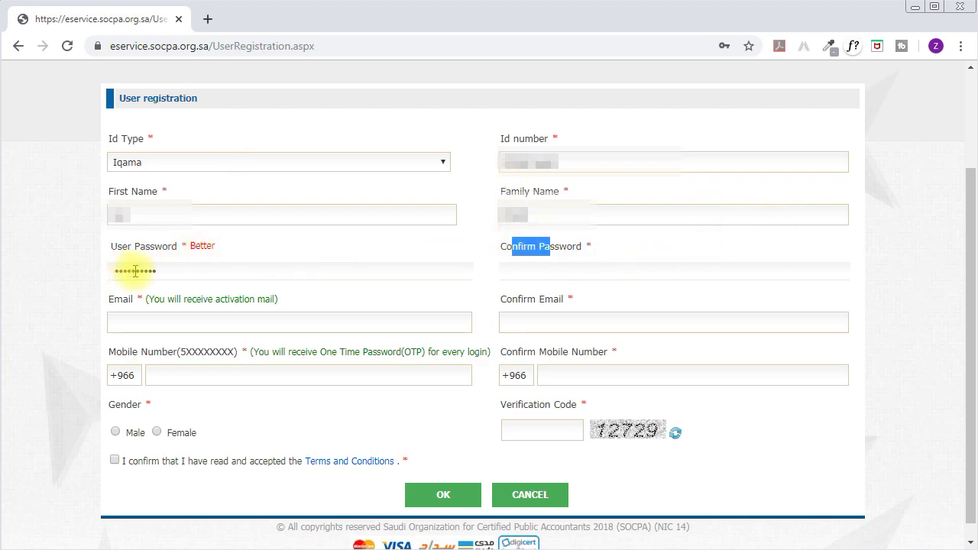
click(515, 272)
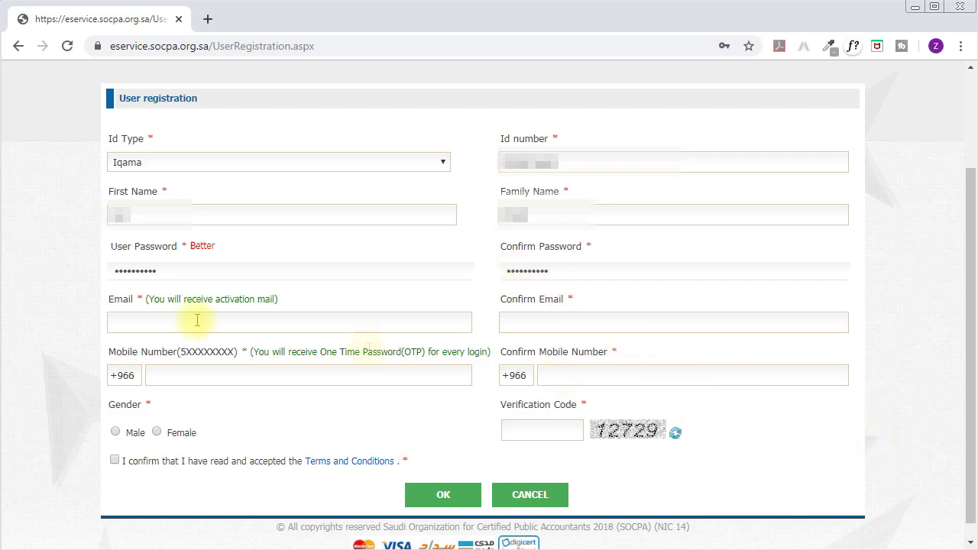
Fill in the applicant's e-mail address in both Email and Confirm Email.
drag(110, 301, 128, 301)
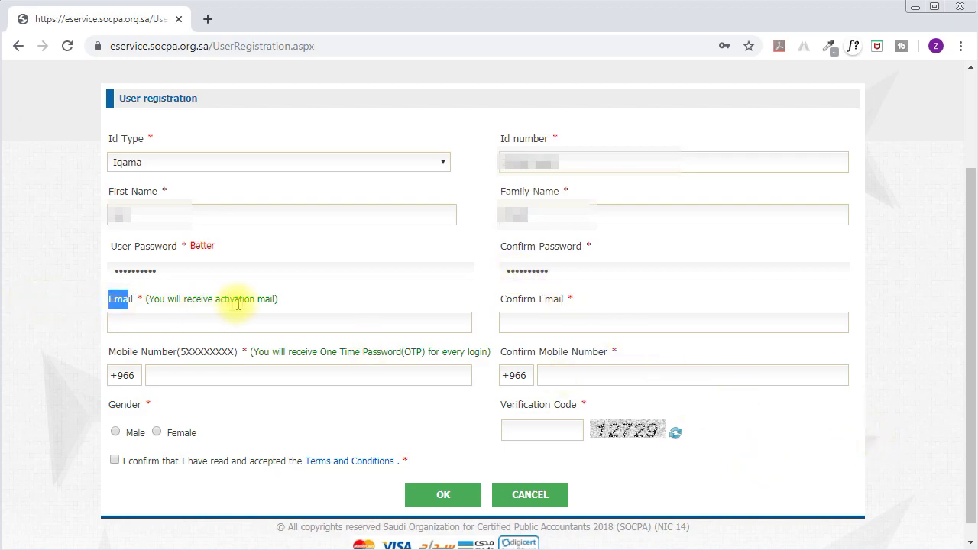
click(260, 323)
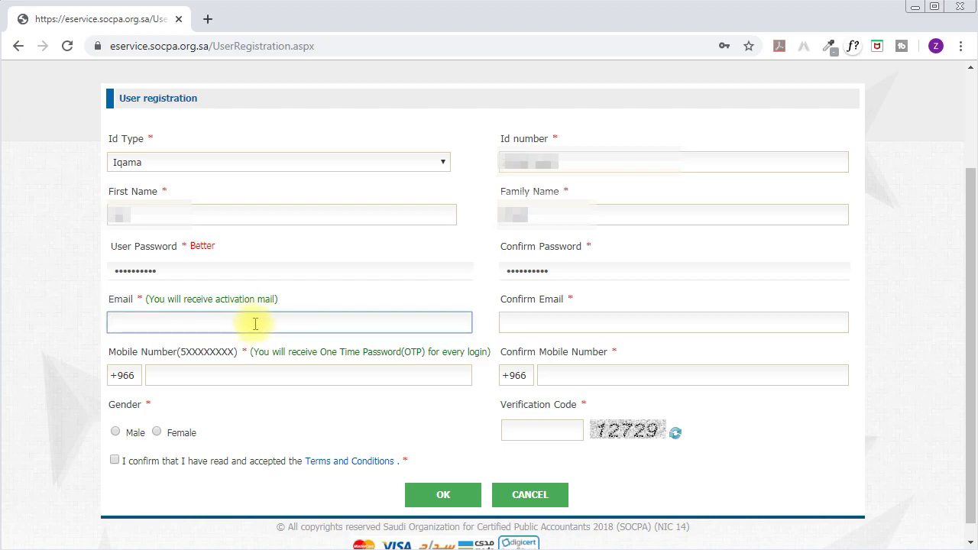
key(ctrl+v)
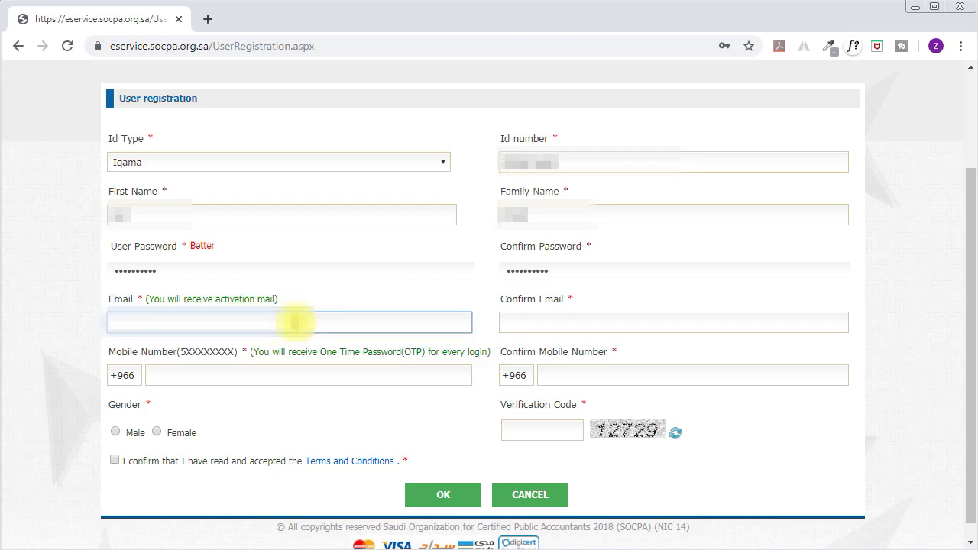
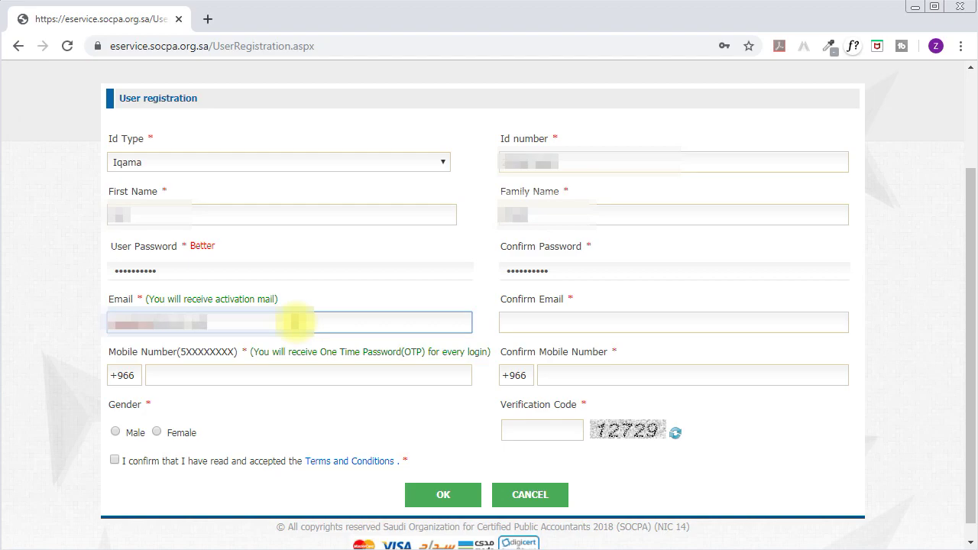
drag(506, 298, 557, 321)
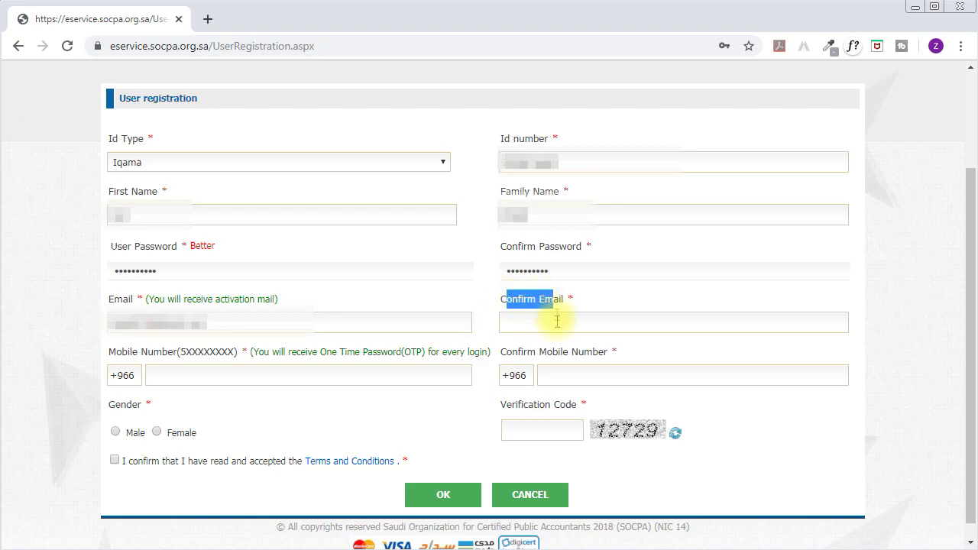
click(557, 321)
key(ctrl+v)
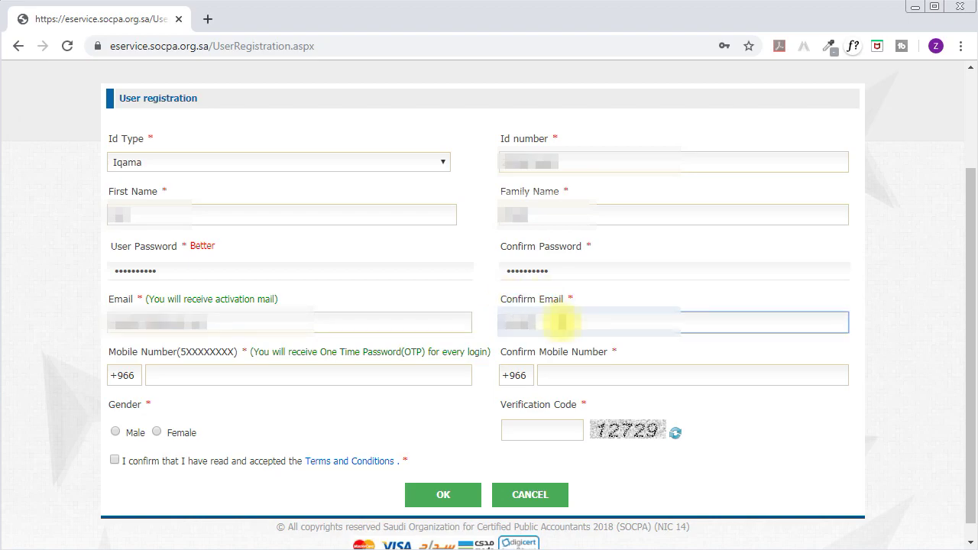
text(.com)
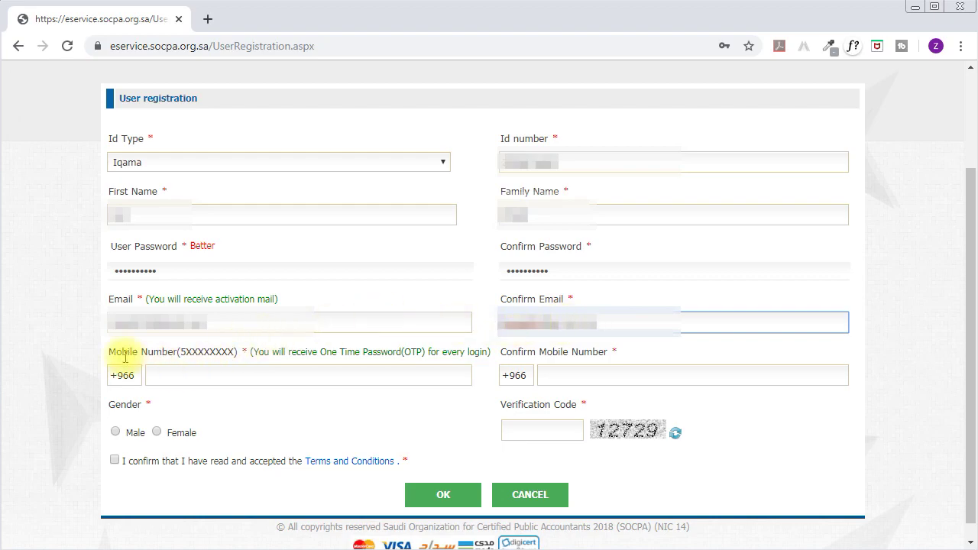
Paste the applicant's mobile number into Mobile Number and its confirmation field.
click(160, 374)
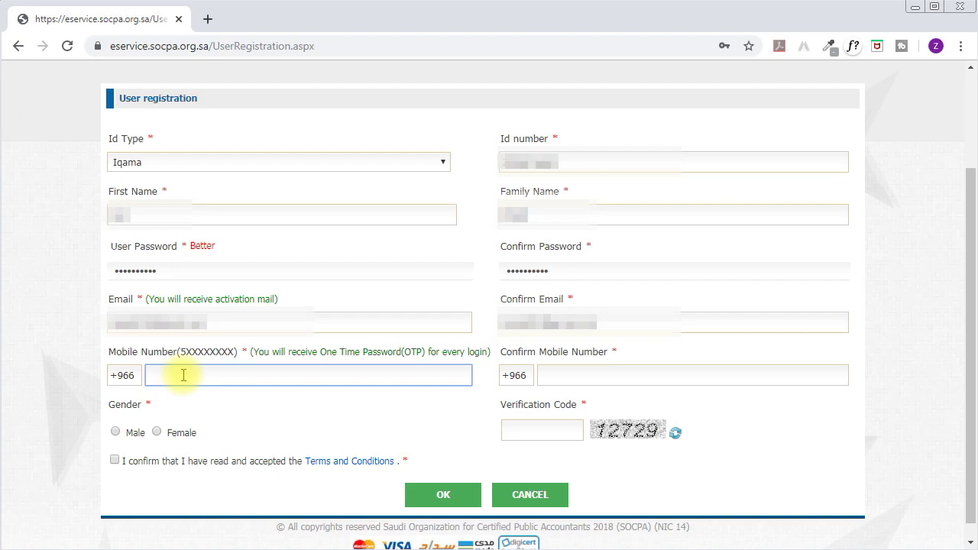
key(ctrl+v)
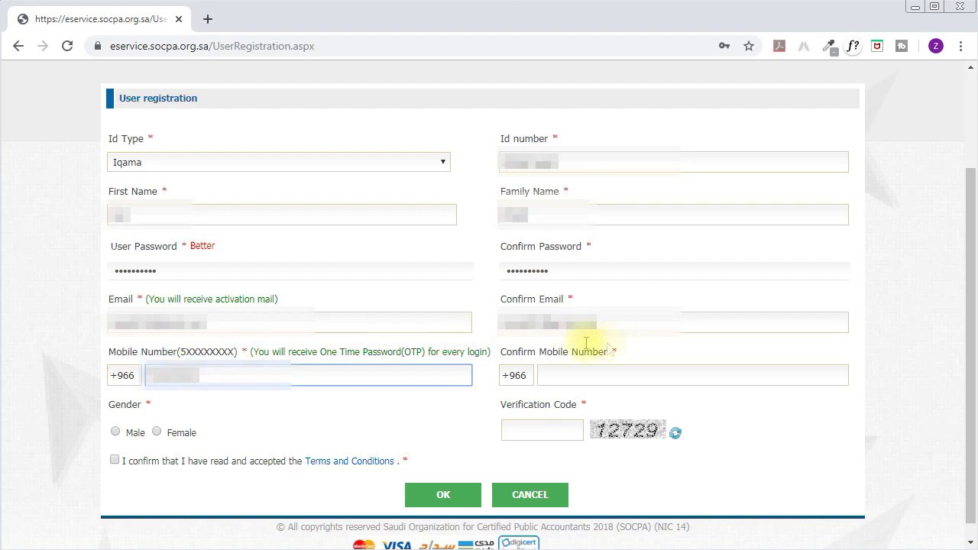
drag(519, 351, 599, 351)
click(592, 379)
key(ctrl+v)
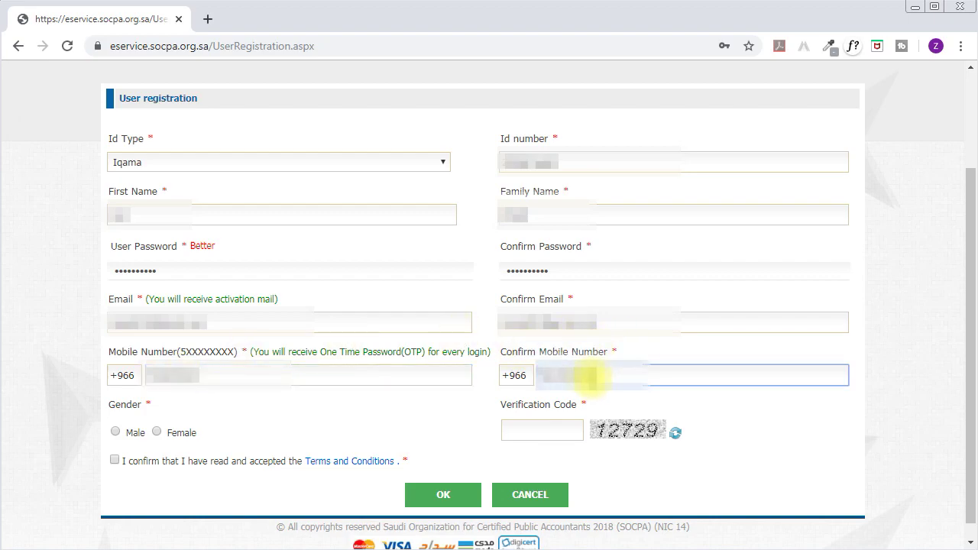
drag(115, 404, 131, 404)
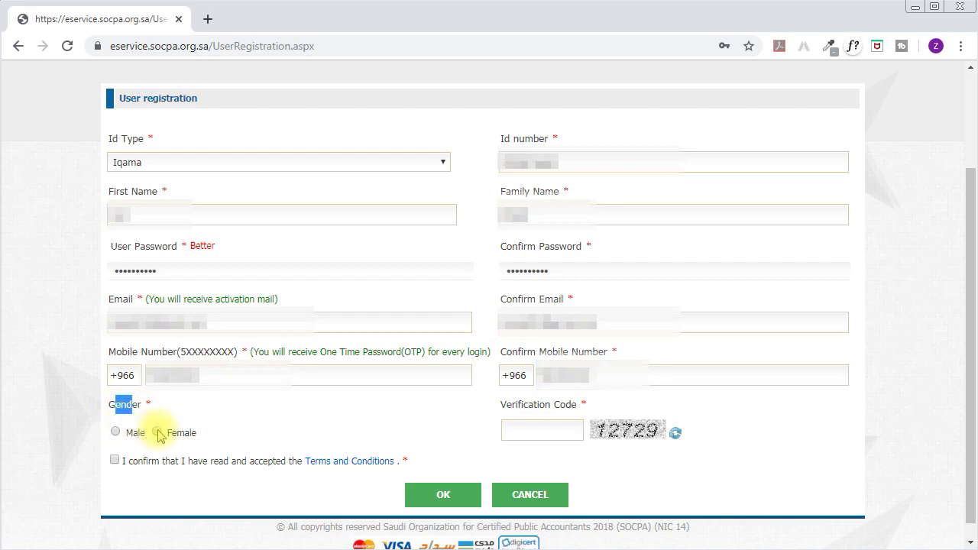
Select Male, enter the verification code, accept the terms and submit the registration.
click(115, 432)
click(506, 424)
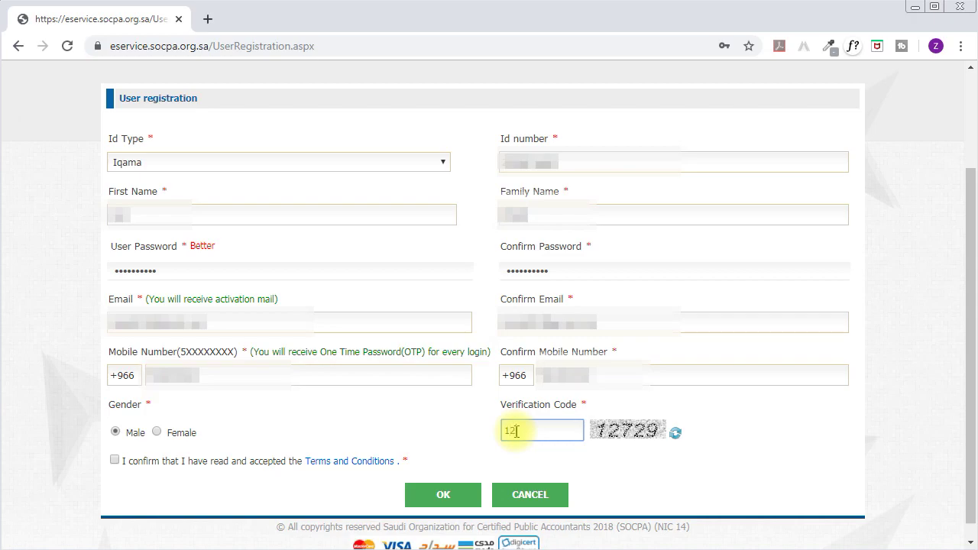
click(125, 471)
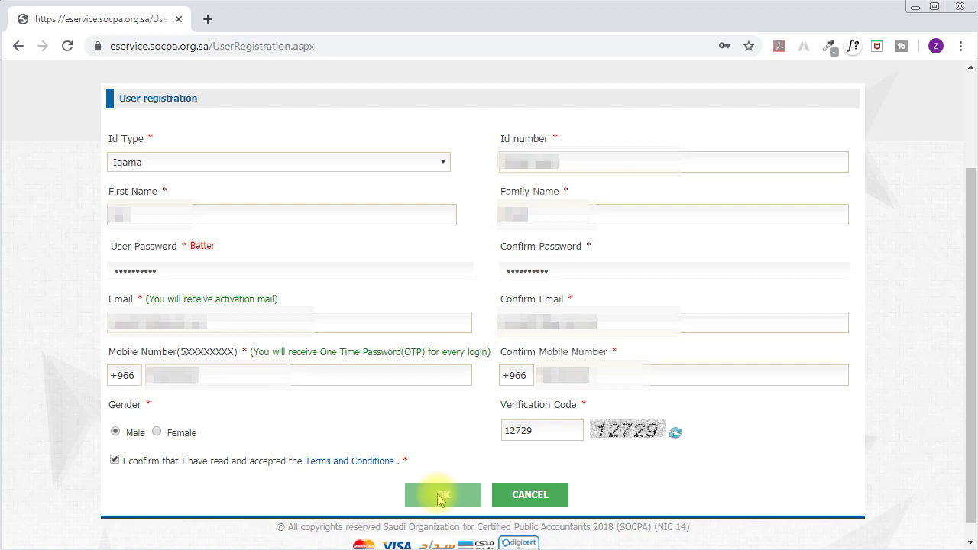
click(440, 497)
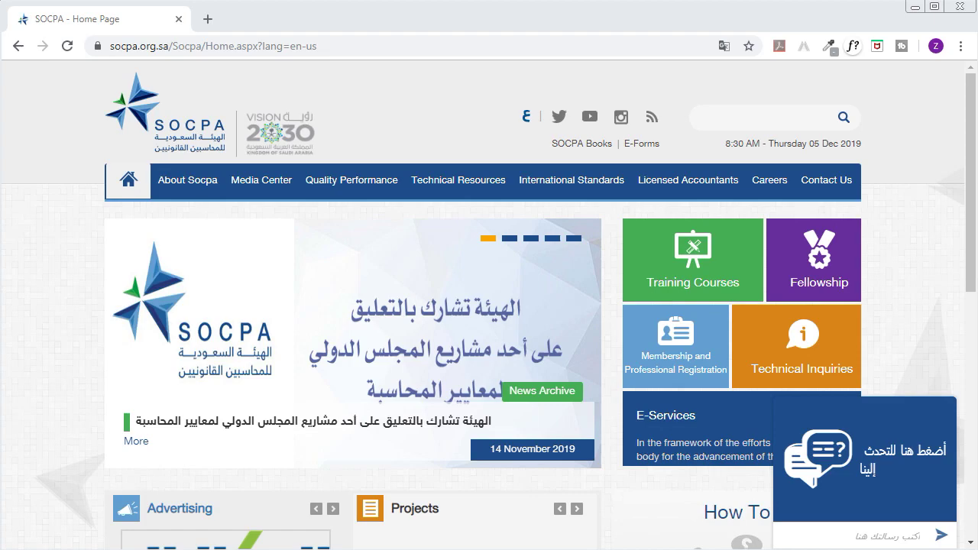
Reopen Membership and Professional Registration and choose Apply for Professional Registration to sign in.
click(648, 377)
drag(970, 196, 966, 497)
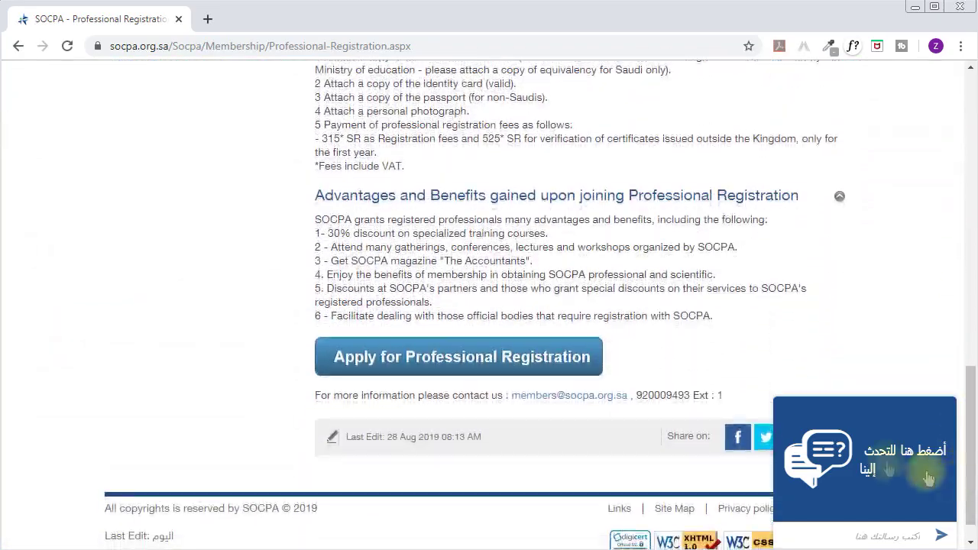
click(489, 368)
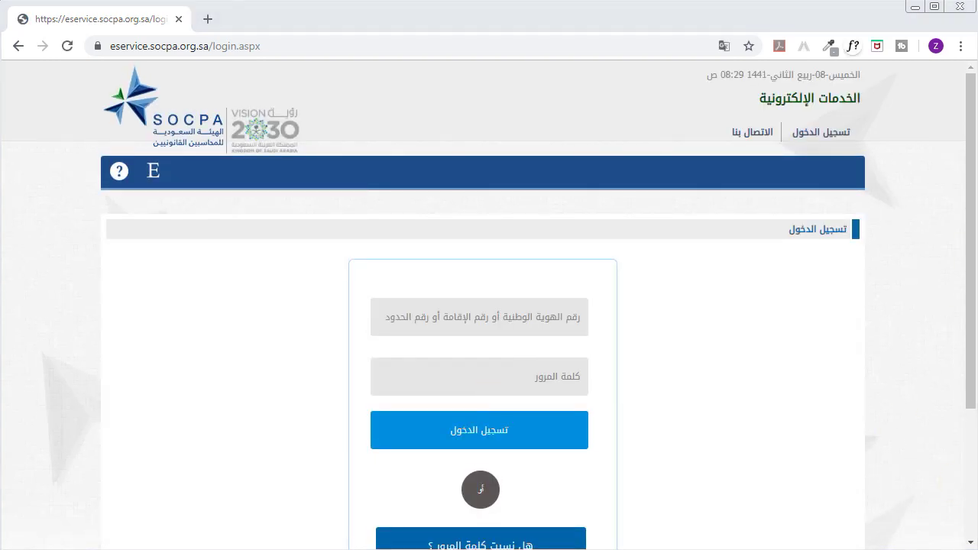
drag(973, 251, 967, 334)
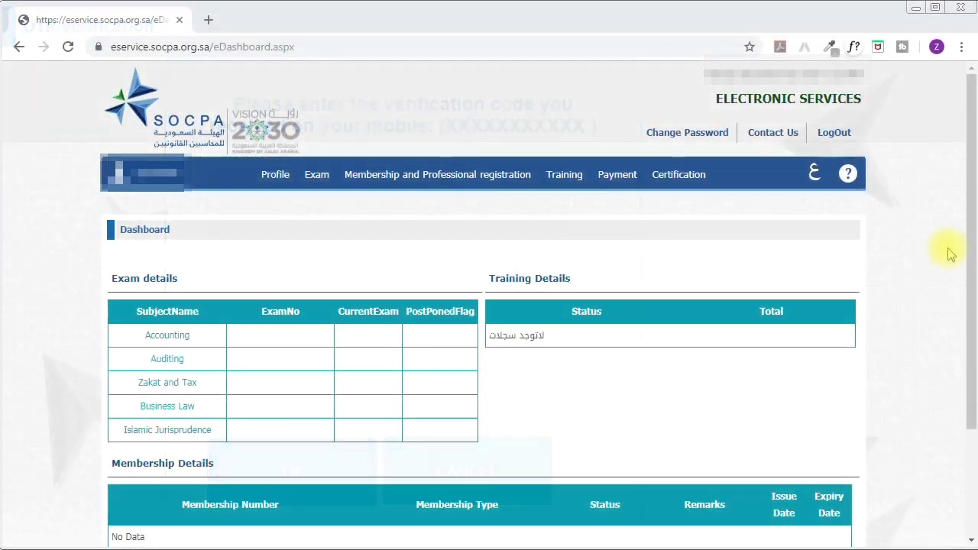
Open Membership Request from the Membership and Professional registration menu.
mouse_move(386, 174)
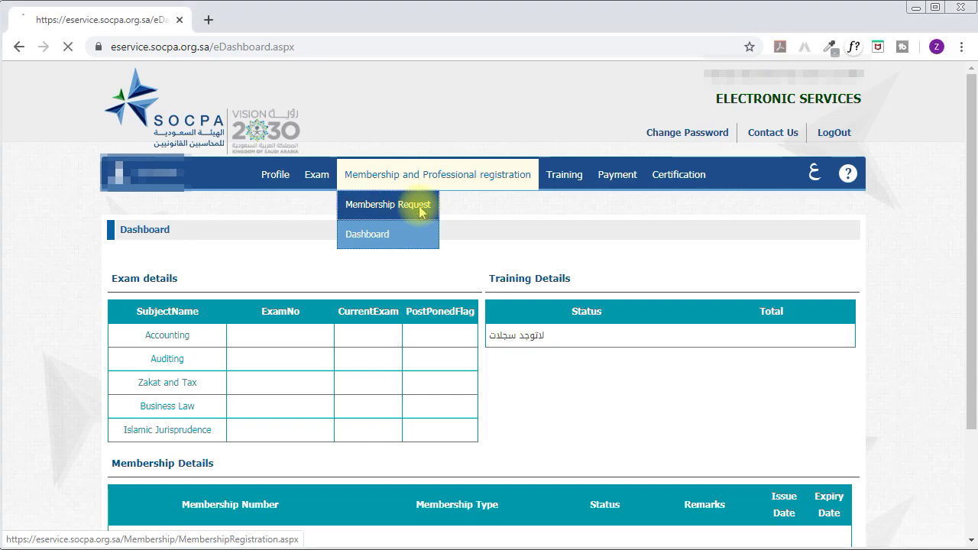
click(420, 213)
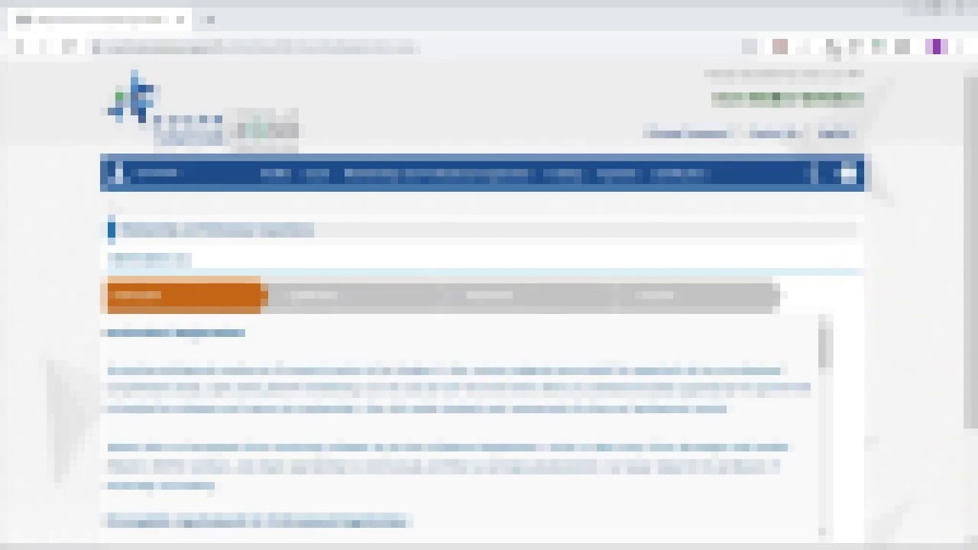
drag(967, 240, 972, 372)
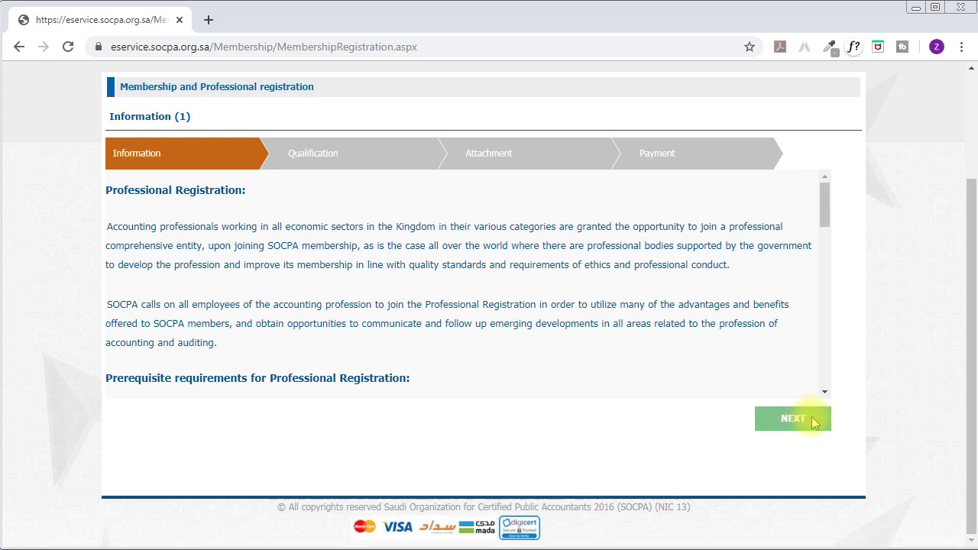
Read the Professional Registration information and prerequisite requirements, then continue to Qualification.
drag(108, 189, 252, 191)
drag(162, 226, 563, 343)
click(531, 365)
drag(192, 378, 365, 377)
click(366, 377)
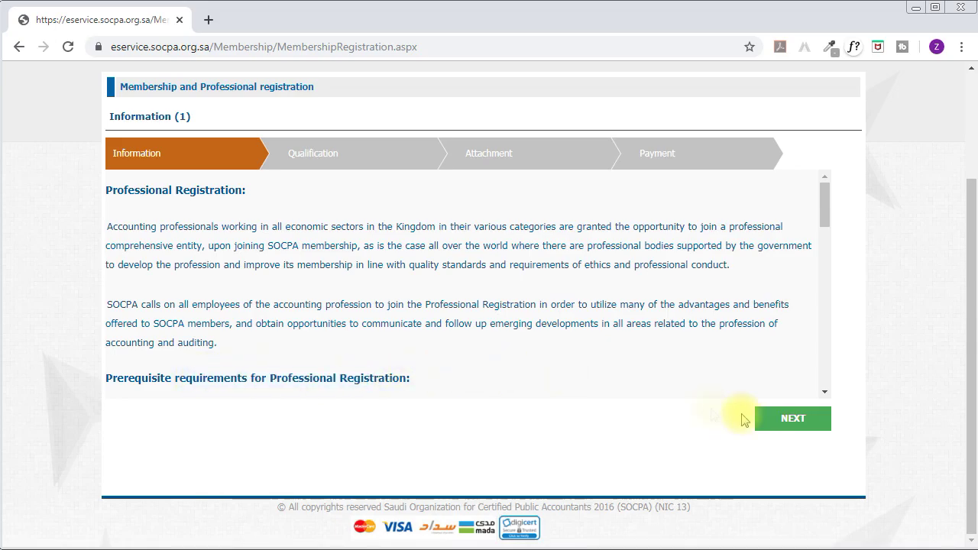
click(825, 238)
drag(831, 252, 837, 333)
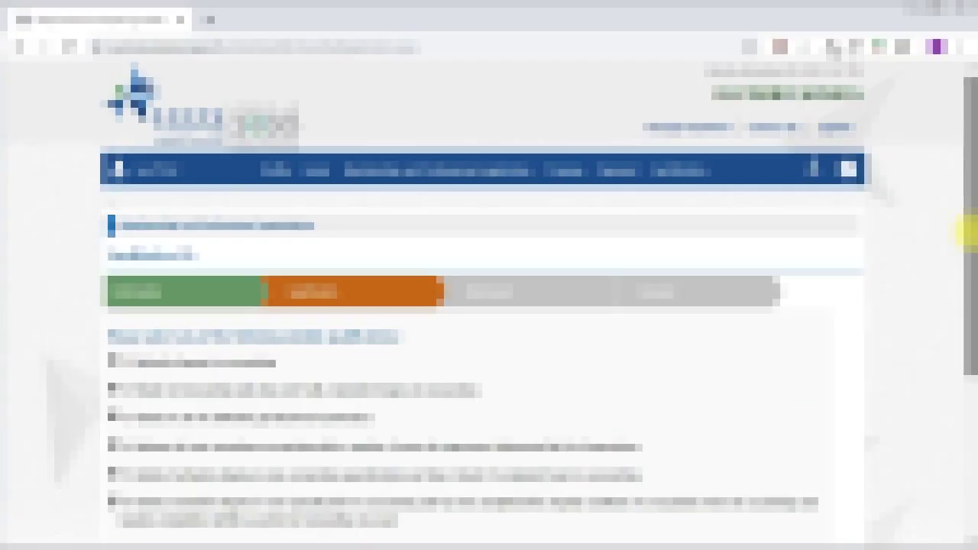
Expand '1 Bachelor degree in accounting' and select its Degree copy option.
drag(966, 233, 967, 279)
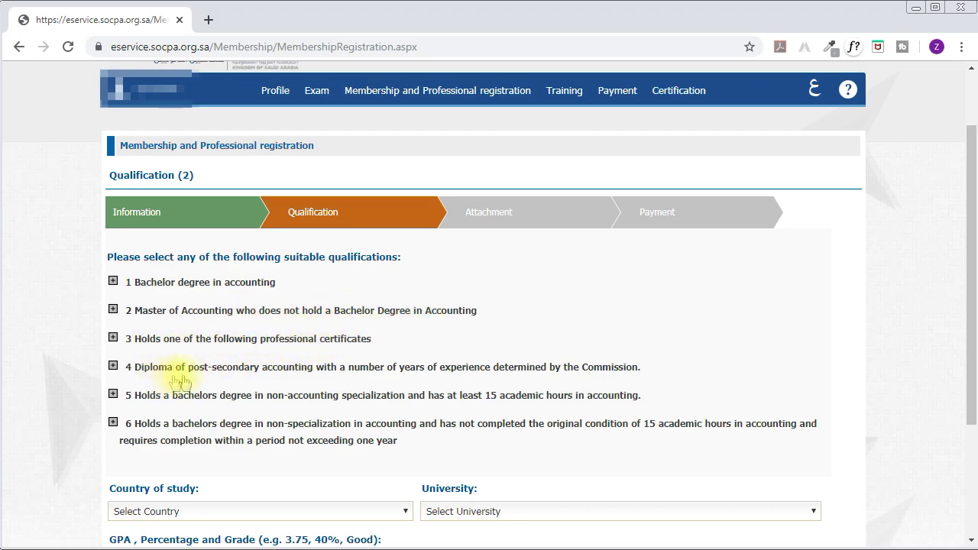
click(129, 283)
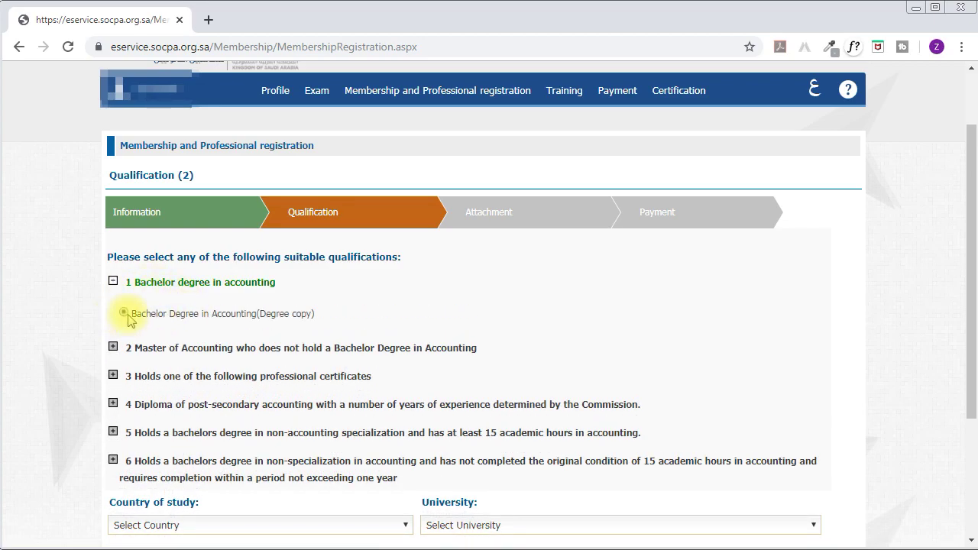
drag(175, 313, 273, 313)
click(277, 314)
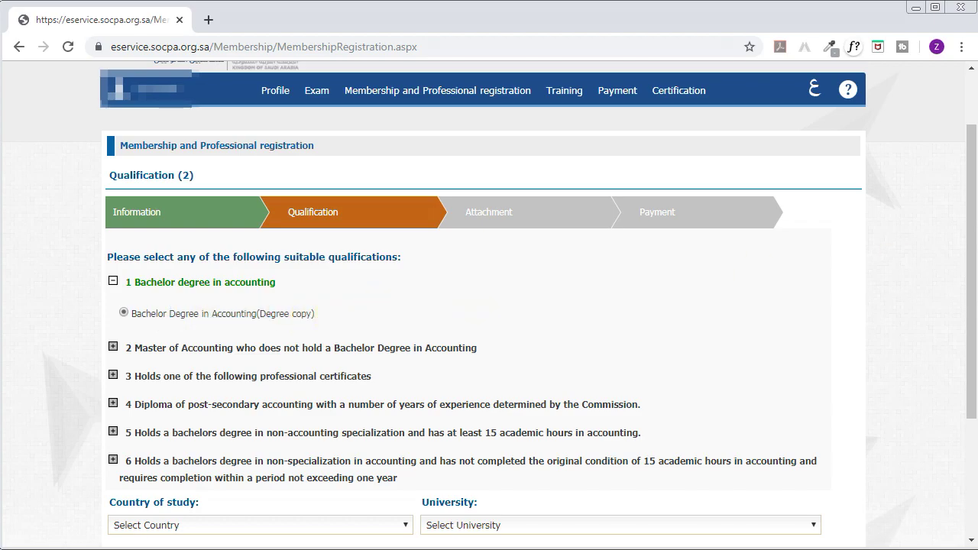
drag(966, 219, 969, 351)
drag(122, 311, 212, 312)
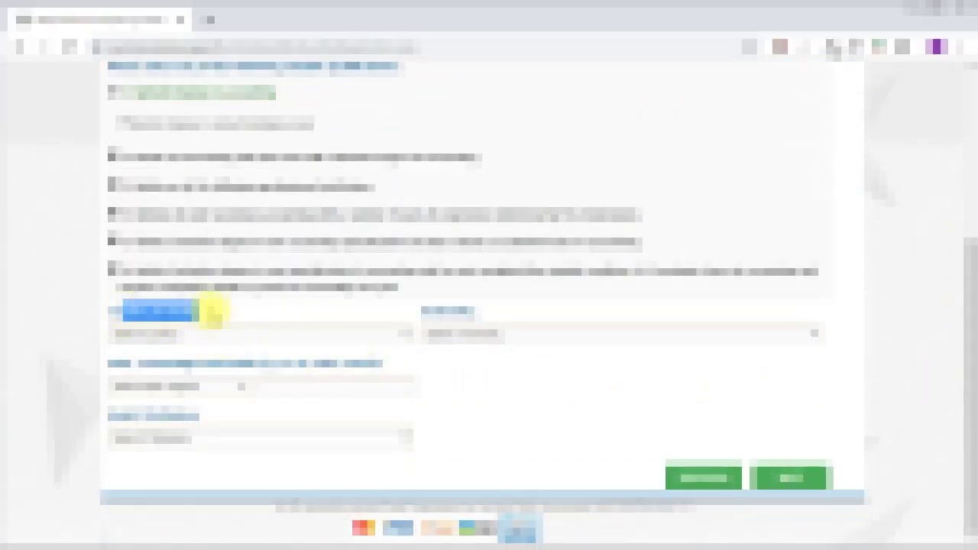
Choose the country of study from its dropdown.
click(183, 334)
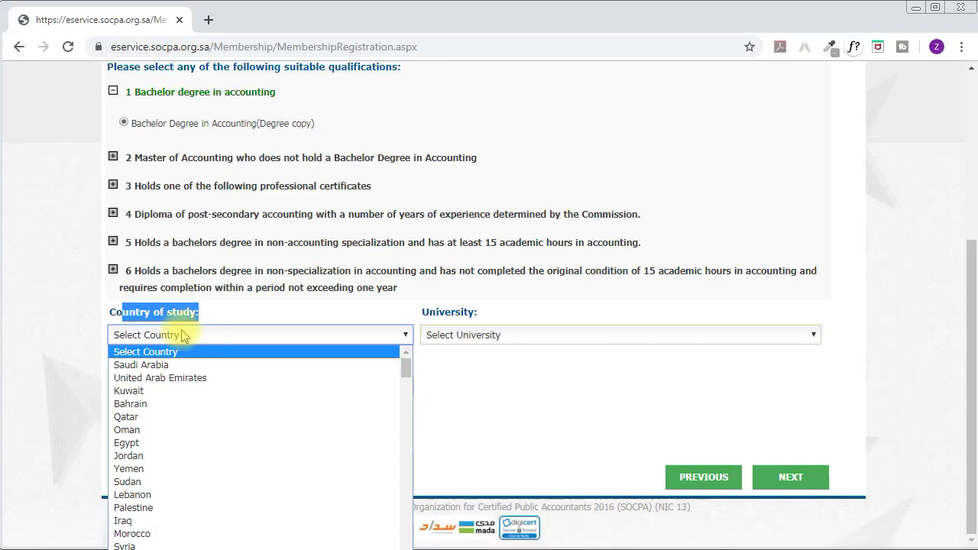
key(e)
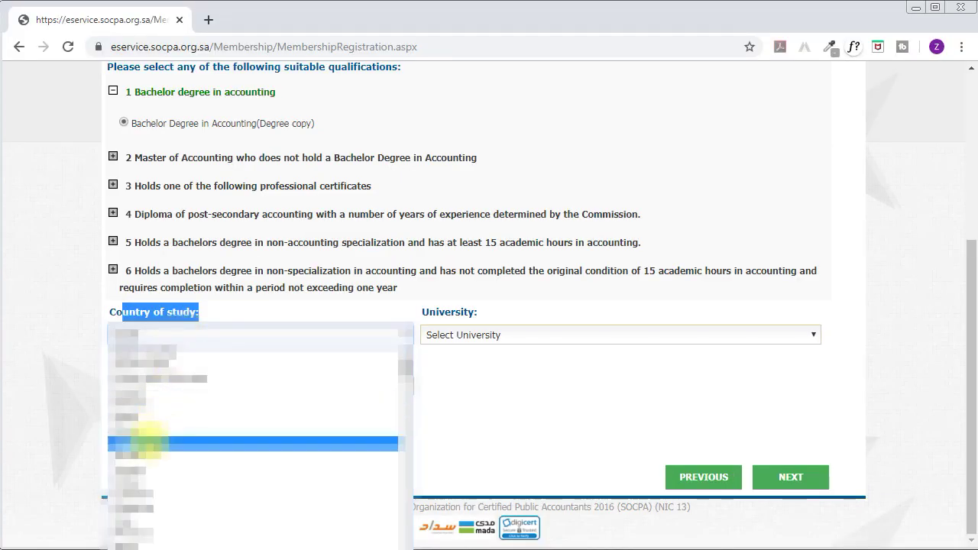
click(147, 443)
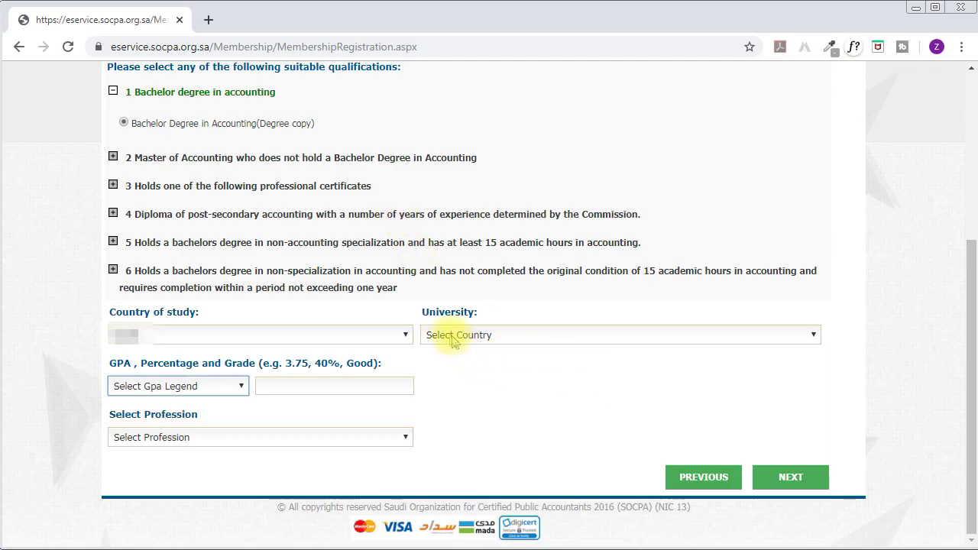
Choose the university from the University dropdown list.
drag(430, 312, 481, 314)
click(480, 335)
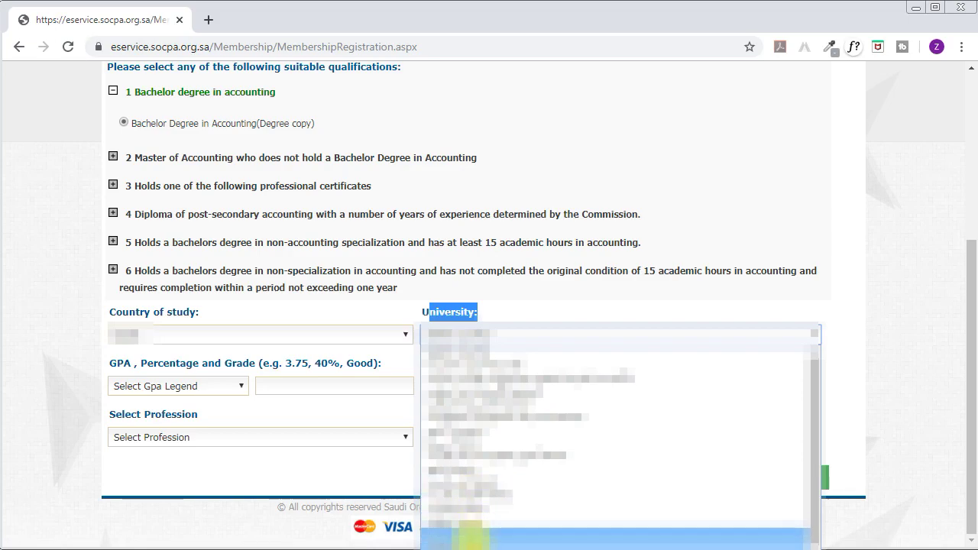
scroll(470, 535, down, 3)
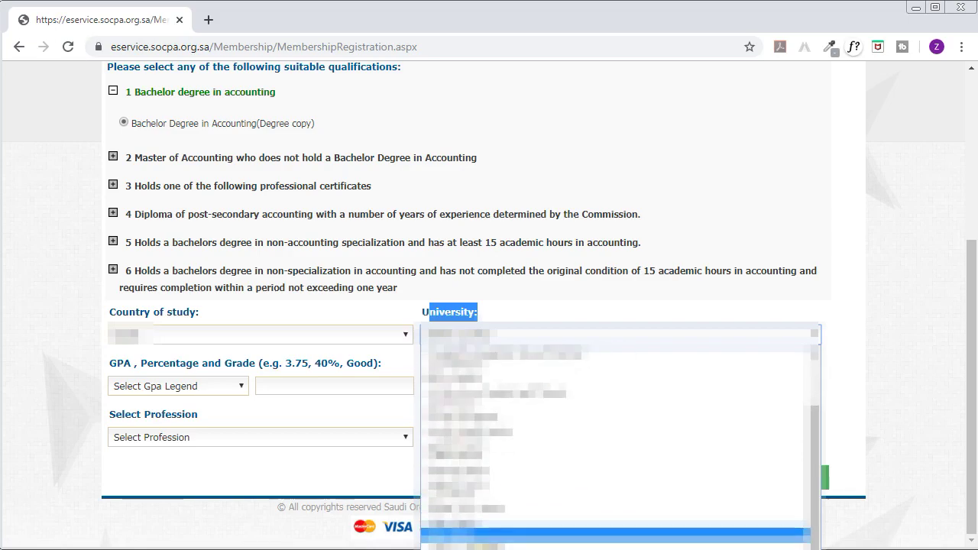
click(481, 540)
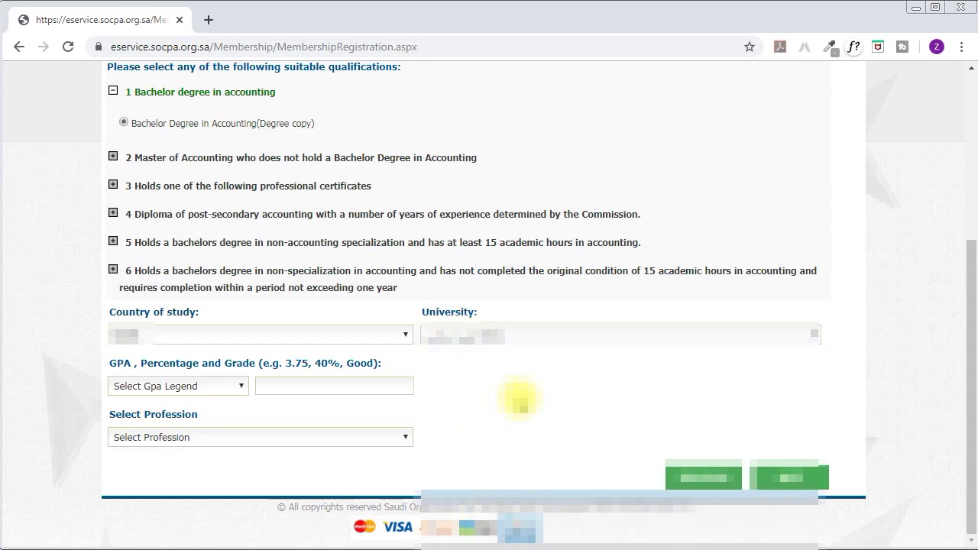
drag(111, 363, 368, 359)
click(300, 382)
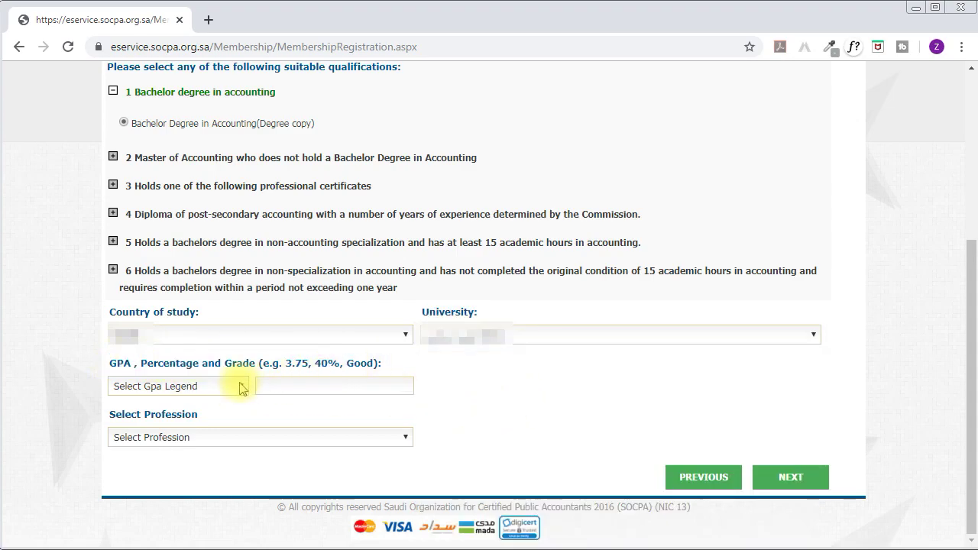
Set the grading scheme to Grade and the grade average to Pass.
click(200, 388)
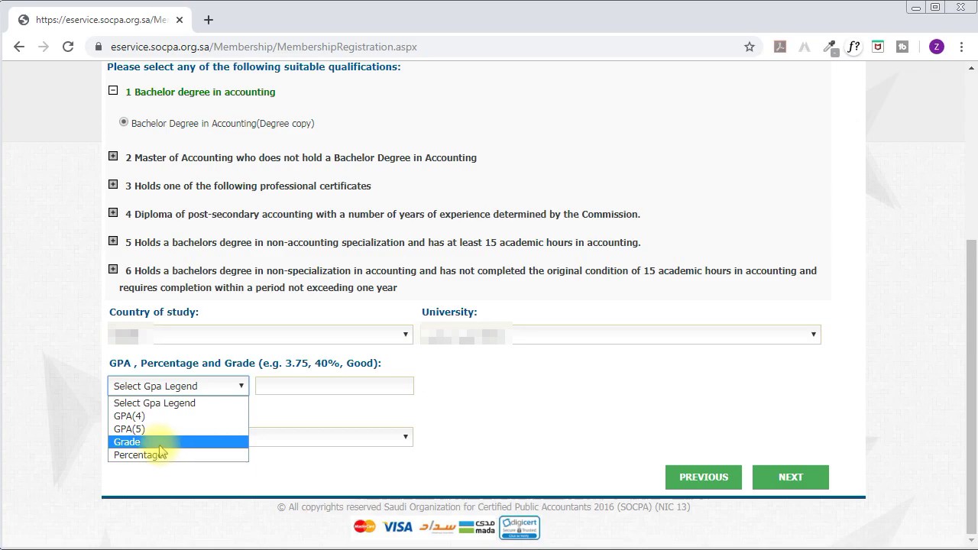
click(159, 443)
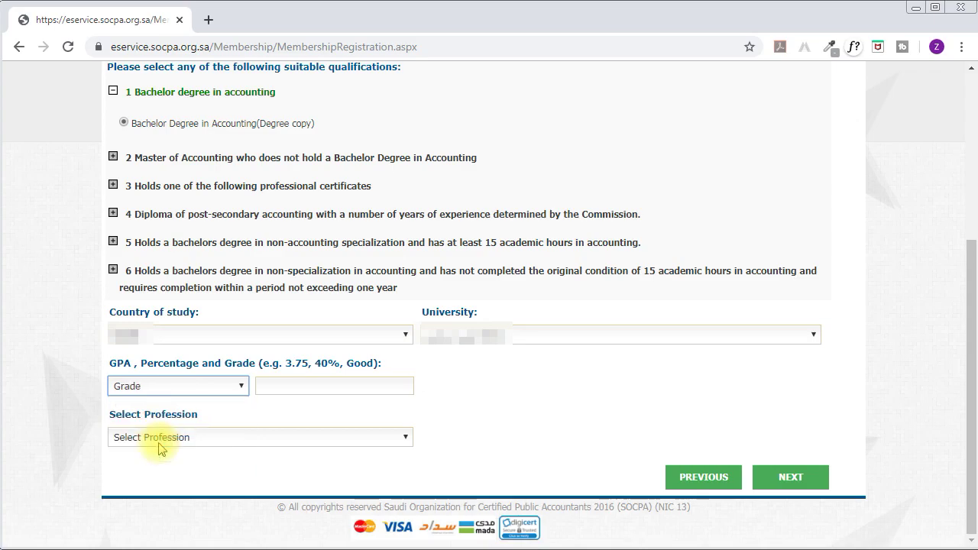
click(287, 390)
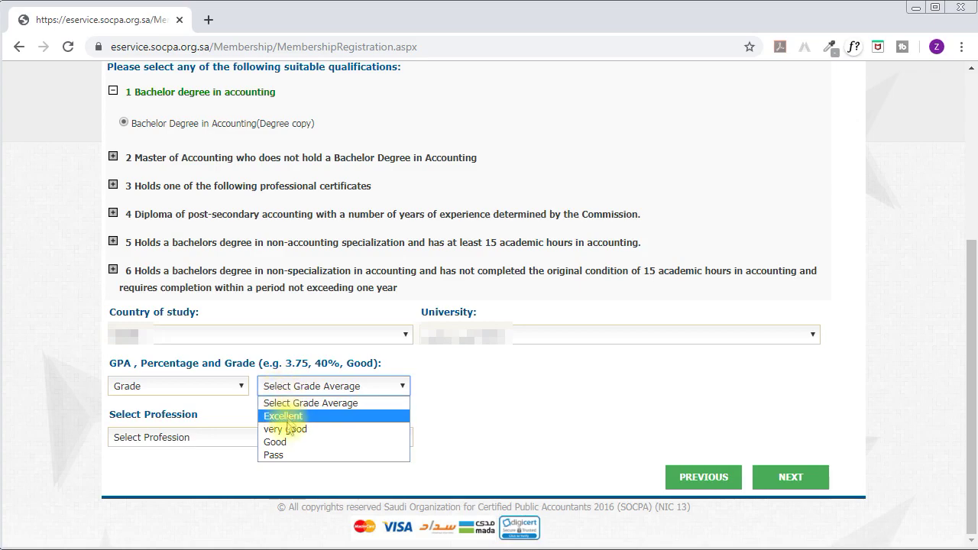
click(295, 454)
click(294, 452)
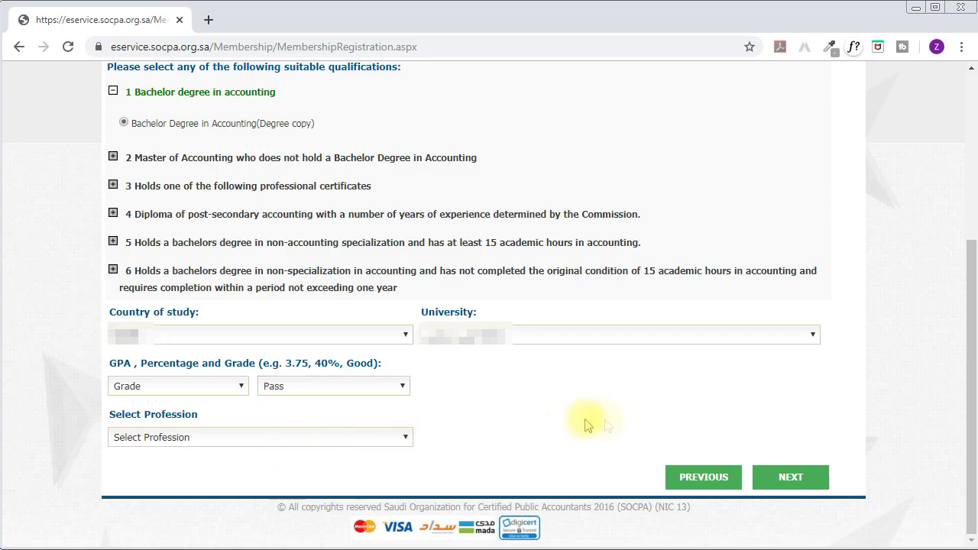
drag(124, 414, 215, 414)
click(244, 419)
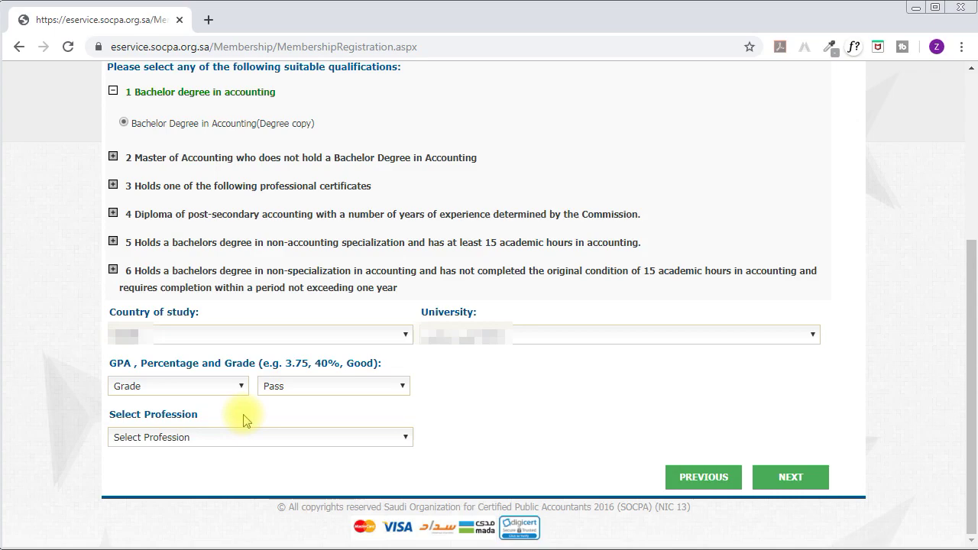
Pick the required profession option and submit the qualification details.
click(278, 443)
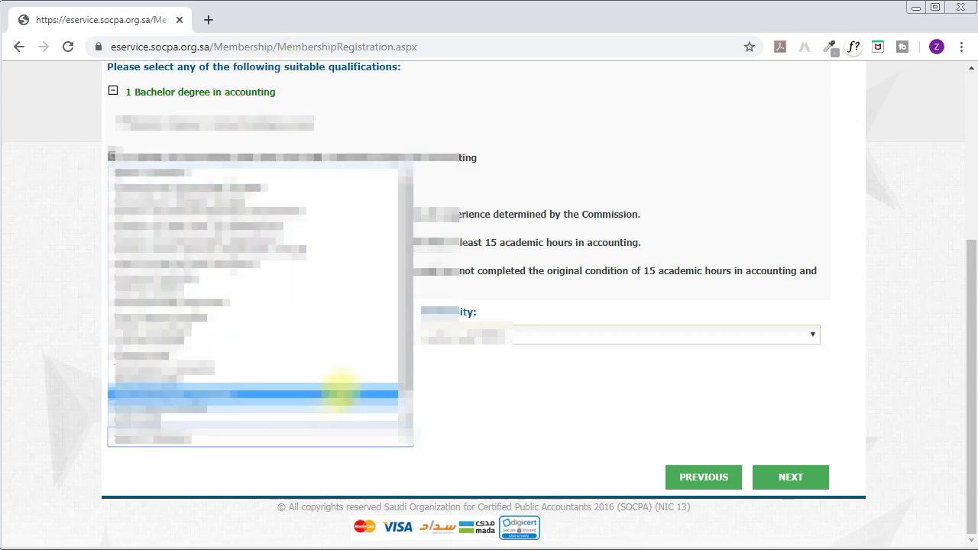
scroll(405, 321, down, 1)
scroll(405, 320, down, 1)
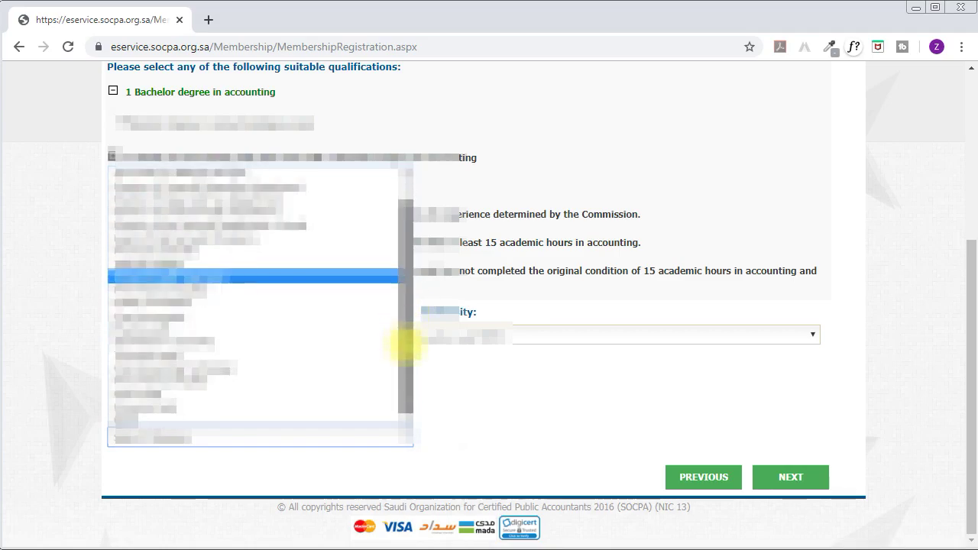
scroll(408, 321, up, 3)
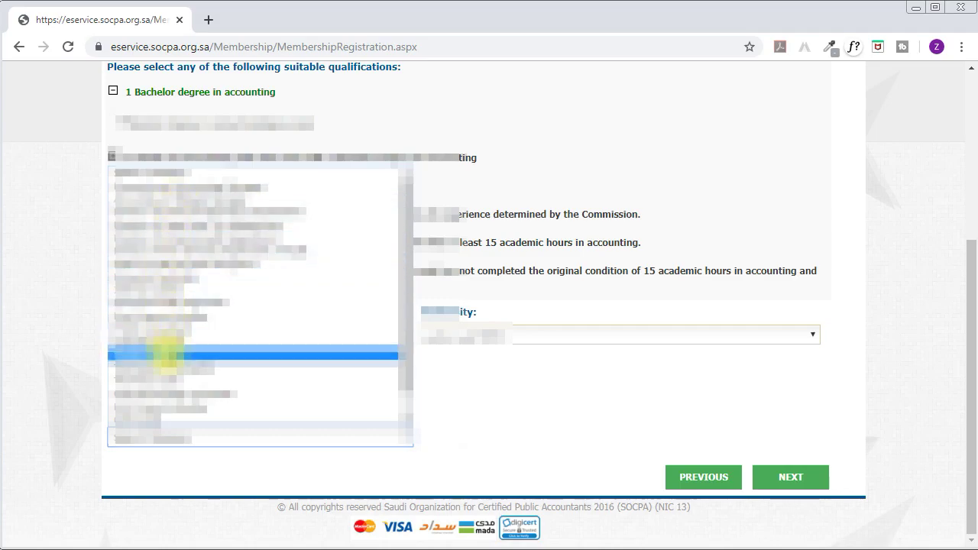
scroll(403, 386, down, 2)
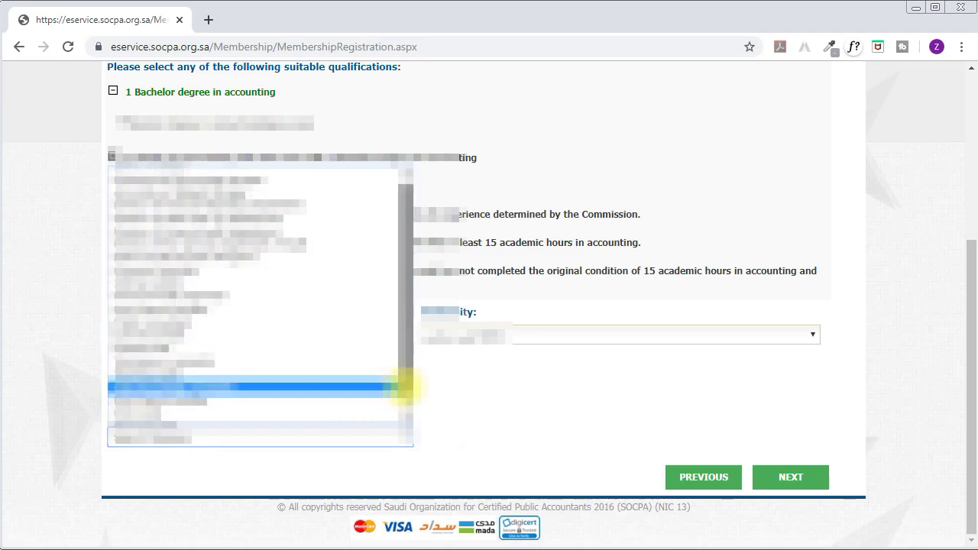
scroll(403, 397, up, 2)
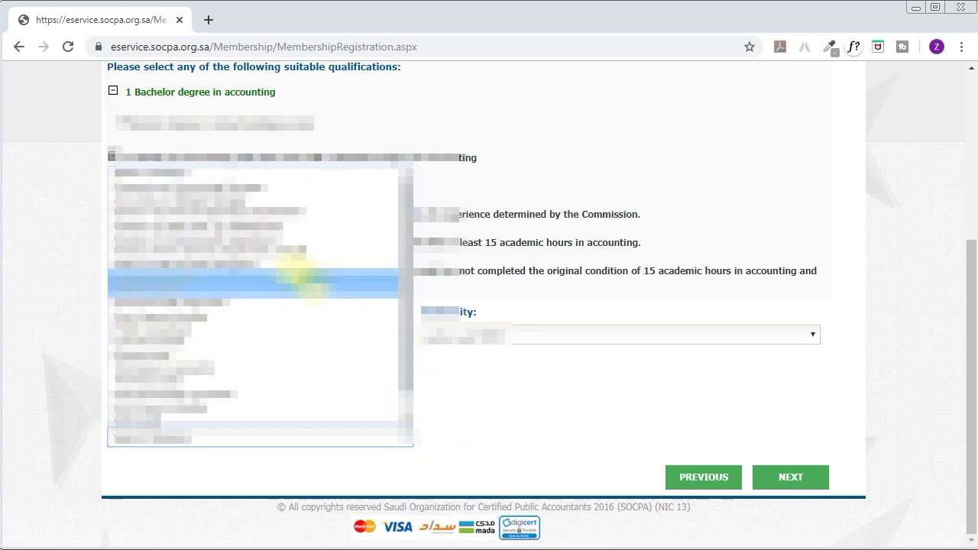
click(210, 185)
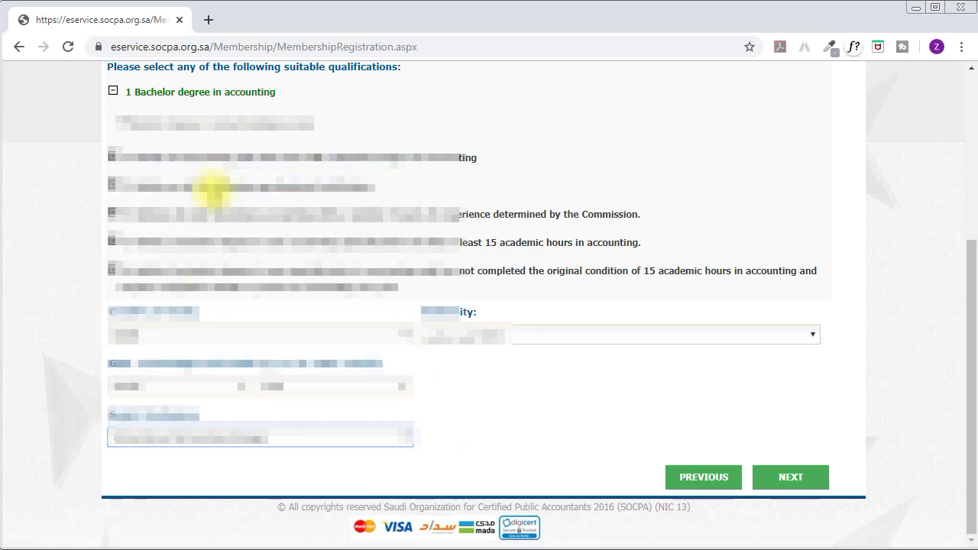
click(793, 486)
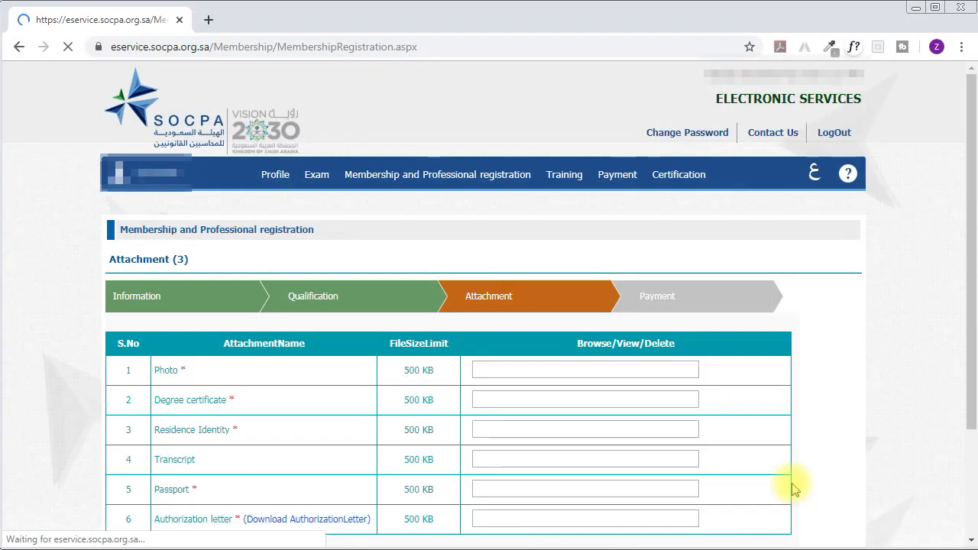
scroll(945, 310, down, 1)
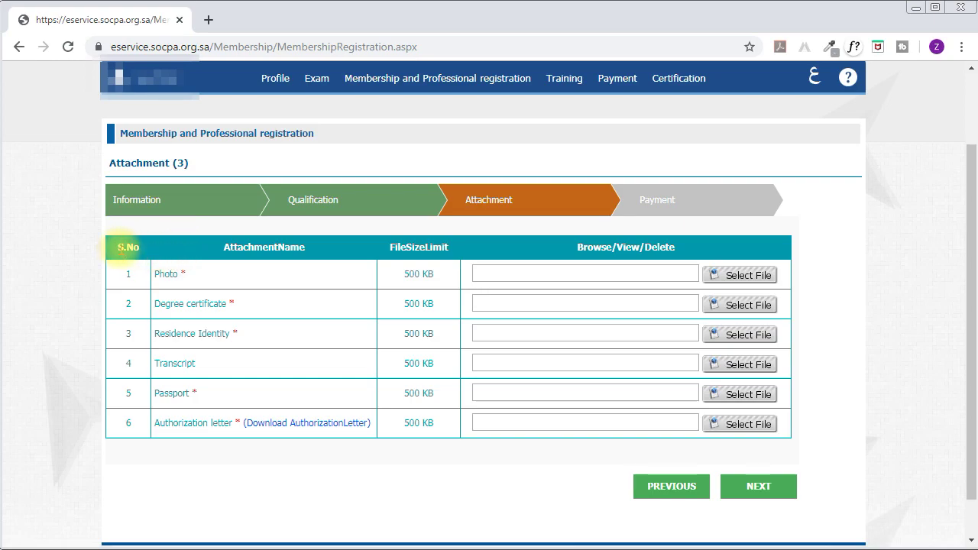
double_click(252, 247)
click(419, 247)
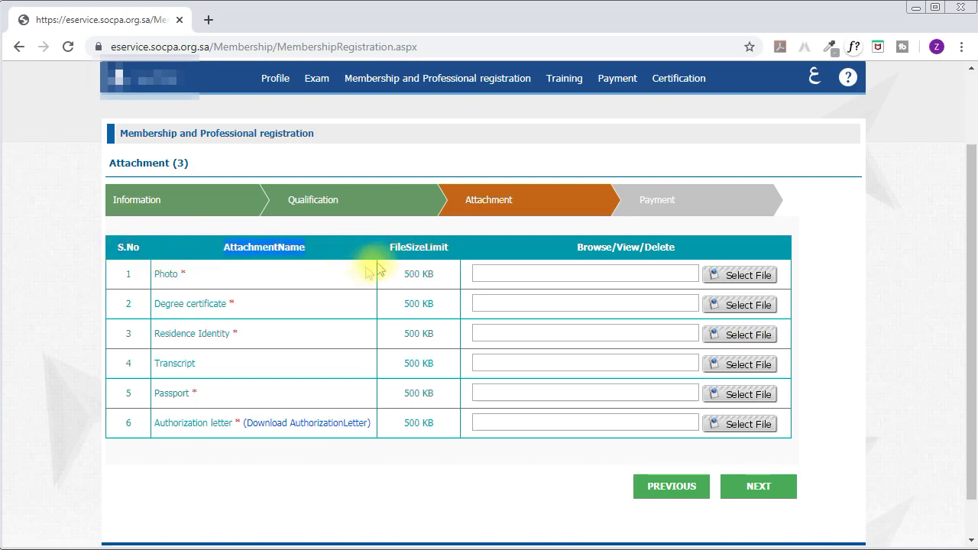
drag(409, 275, 437, 279)
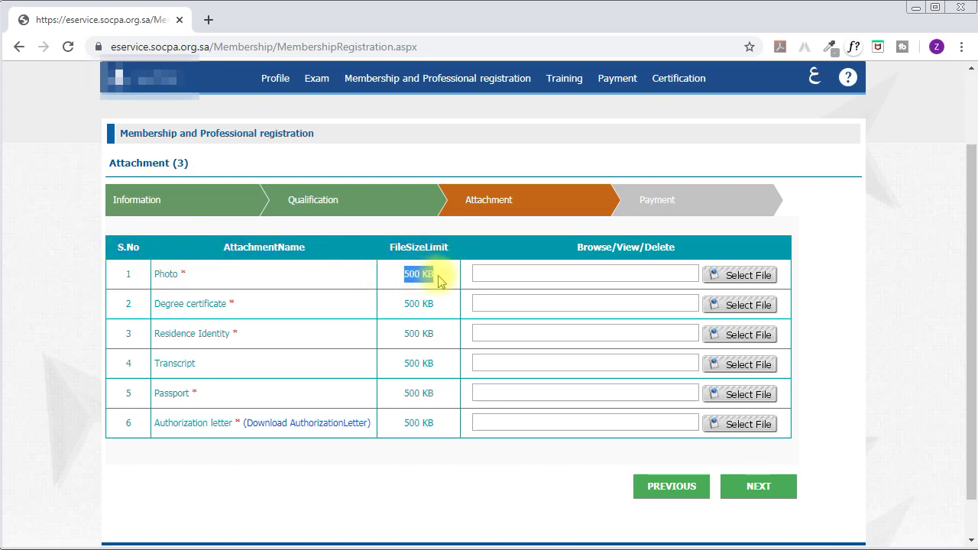
click(170, 273)
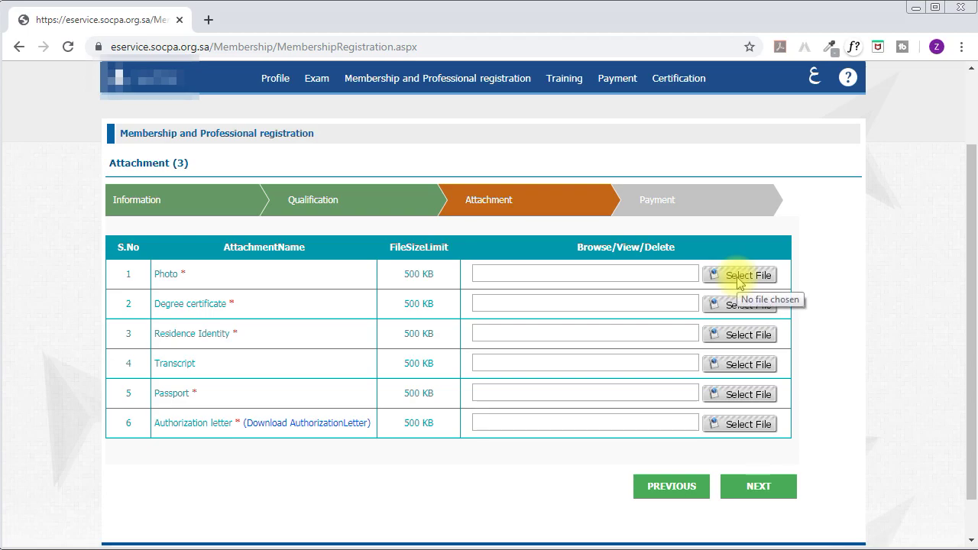
scroll(738, 282, down, 1)
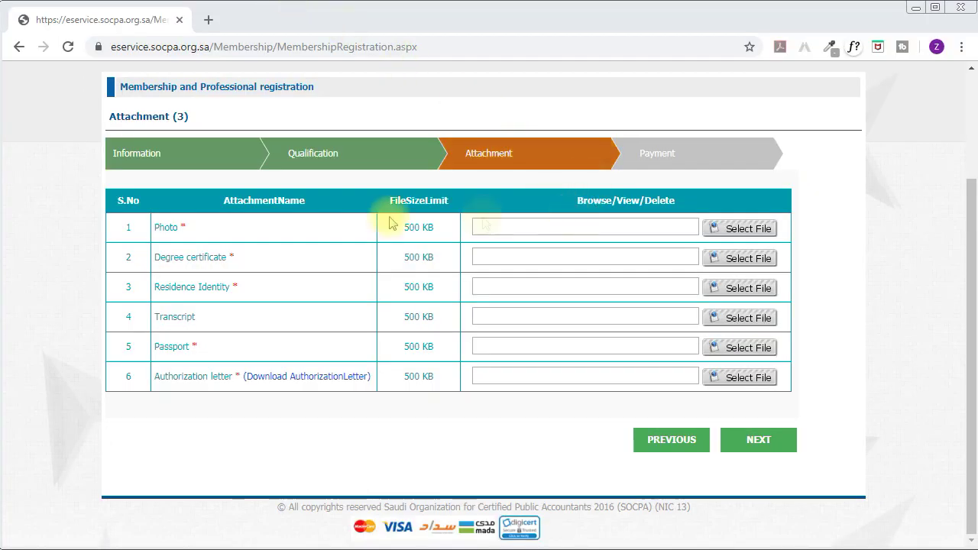
Attach the Picture image as the Photo and Degree HR Front as the Degree certificate.
click(745, 227)
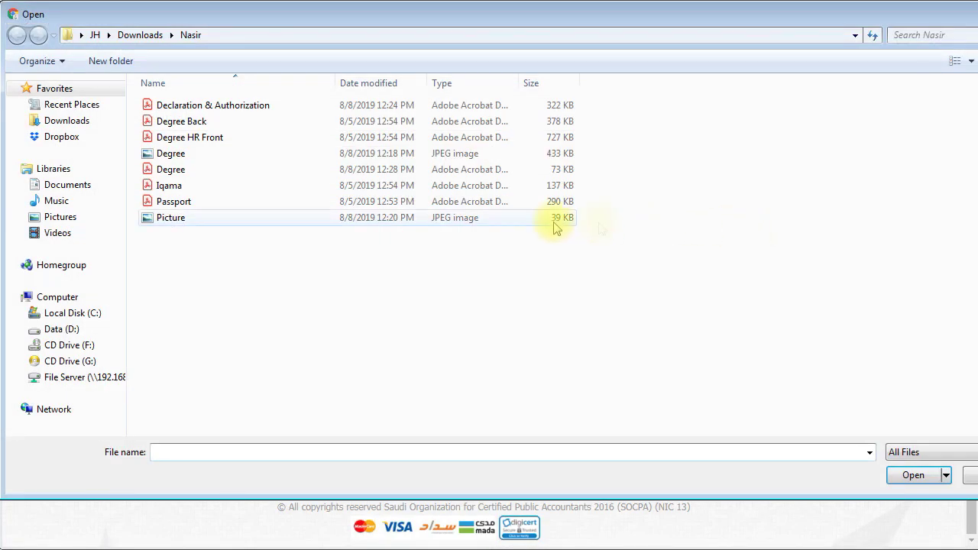
double_click(198, 222)
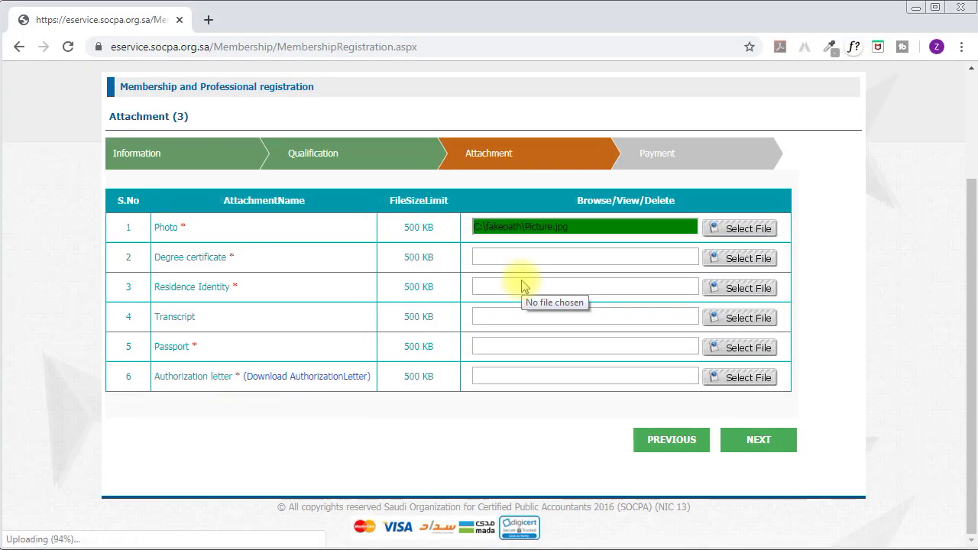
click(733, 258)
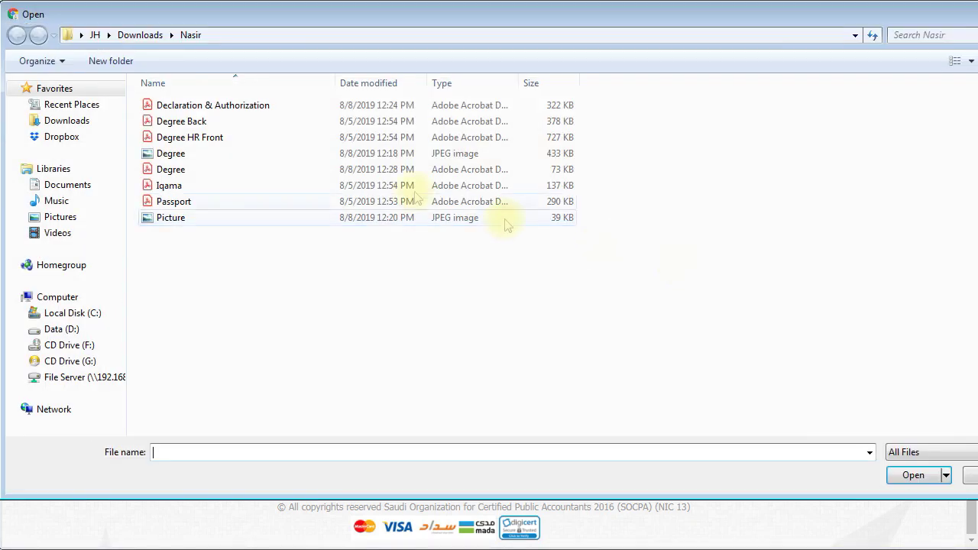
double_click(182, 141)
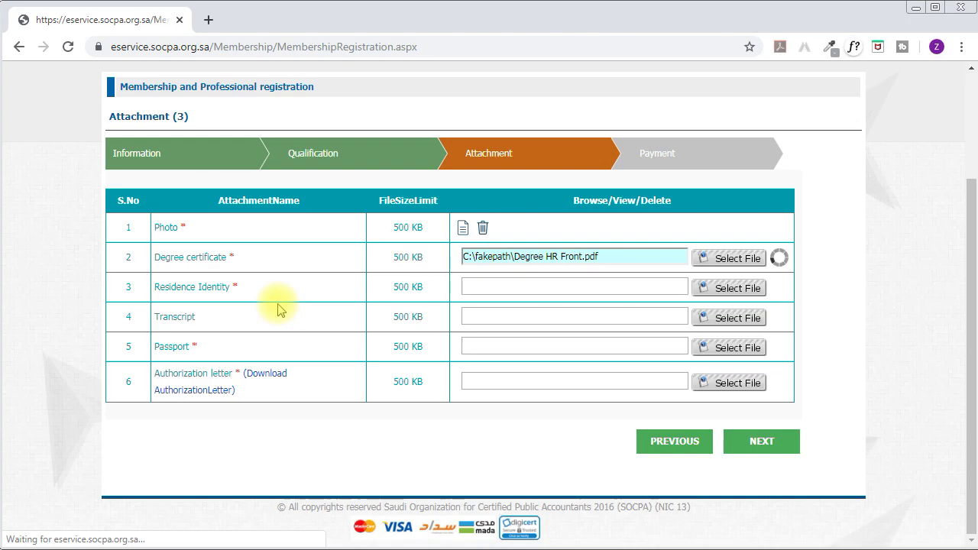
Upload Iqama as the Residence Identity attachment.
drag(166, 287, 223, 288)
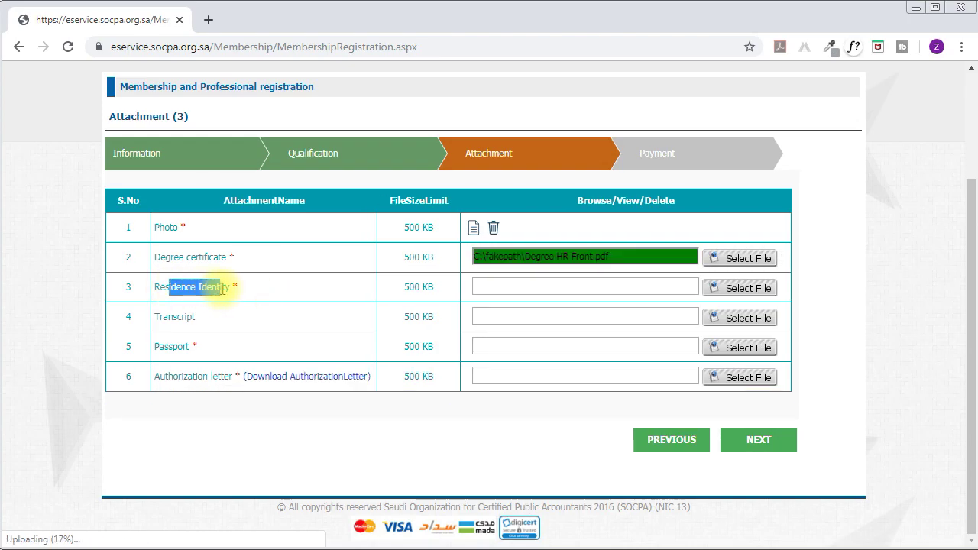
click(741, 287)
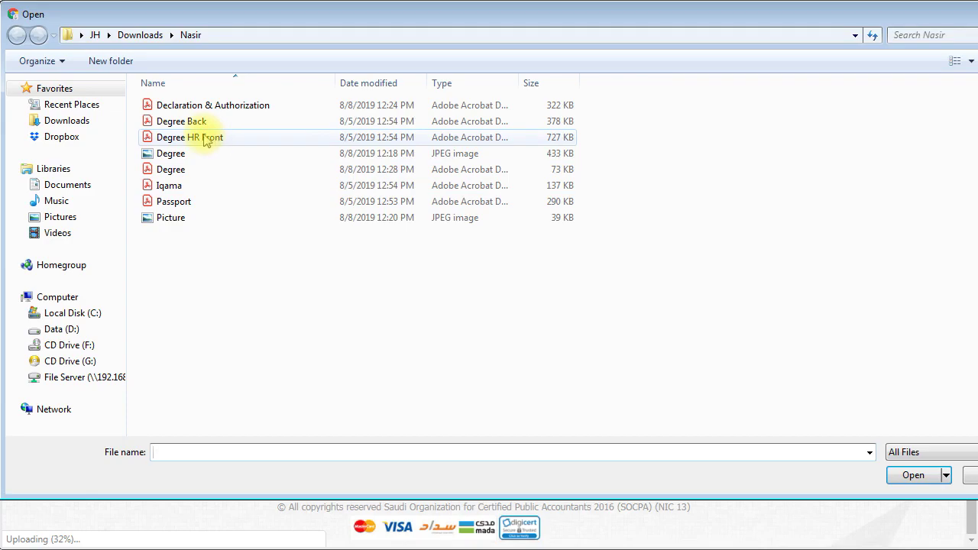
double_click(172, 186)
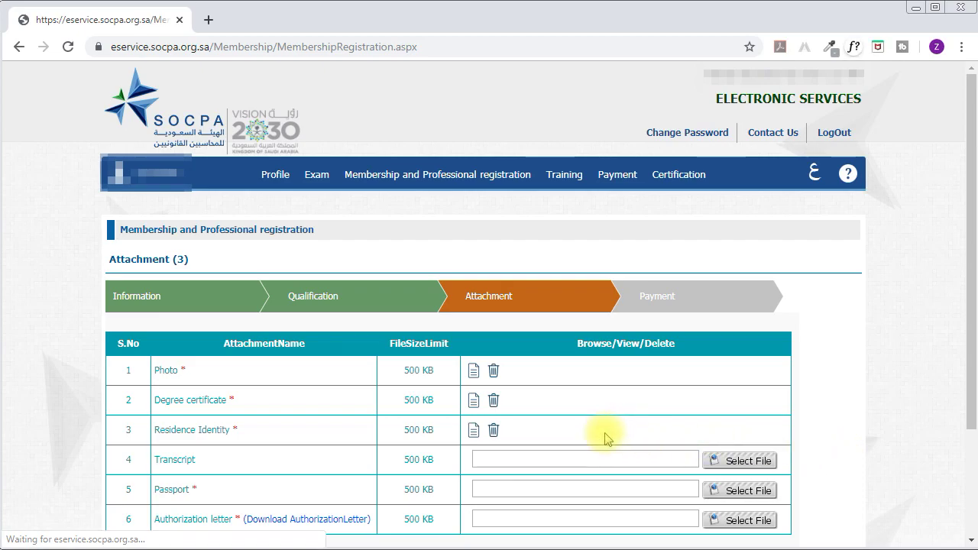
Upload Degree Back as the Transcript attachment.
double_click(166, 459)
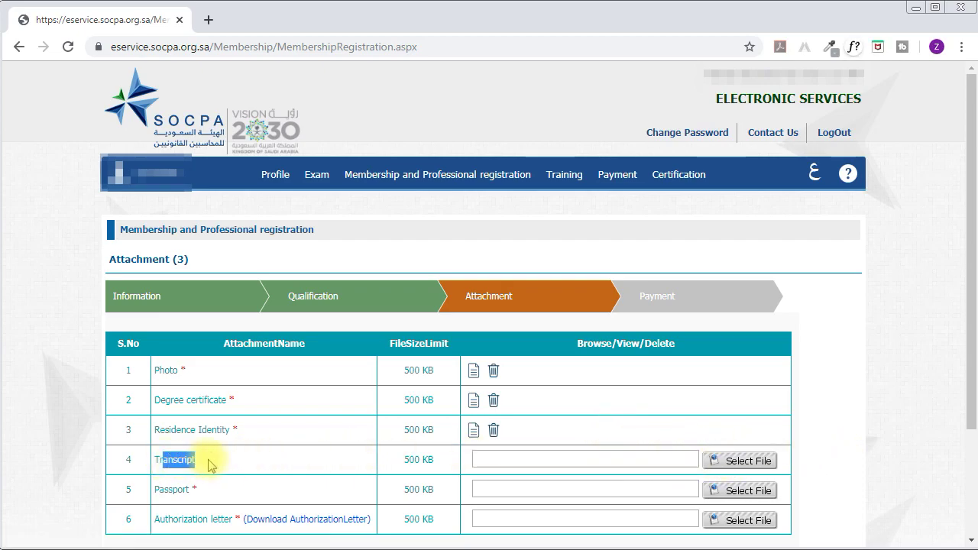
click(249, 458)
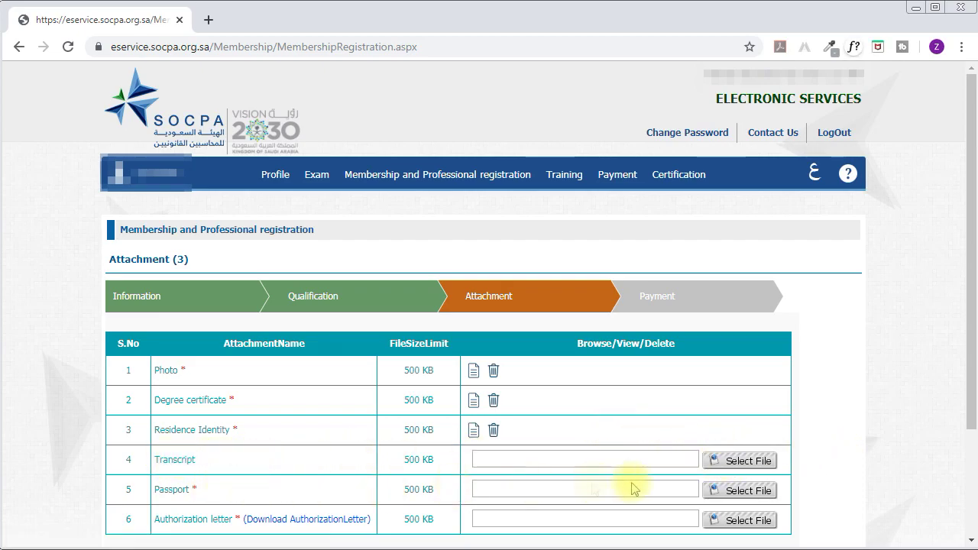
click(737, 460)
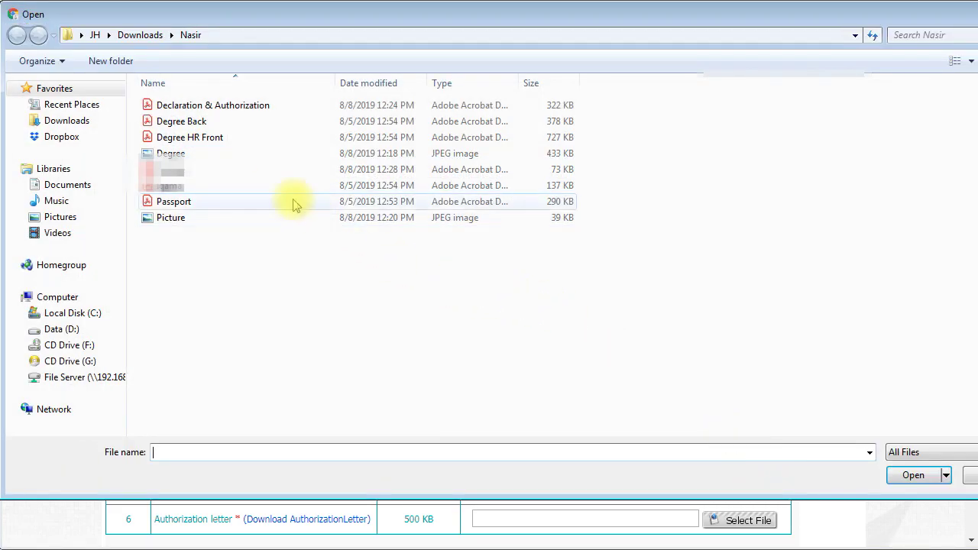
double_click(195, 125)
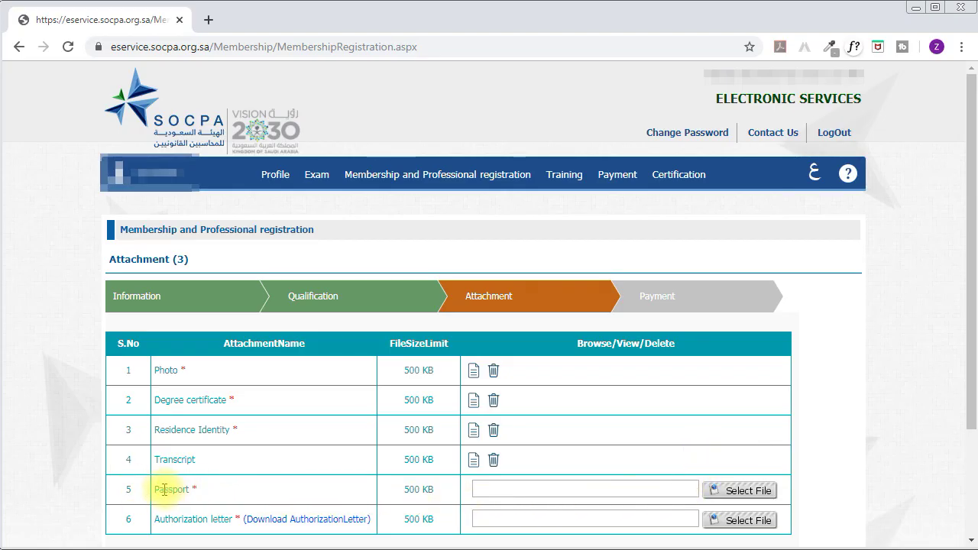
Upload the Passport file as the Passport attachment.
drag(165, 489, 192, 489)
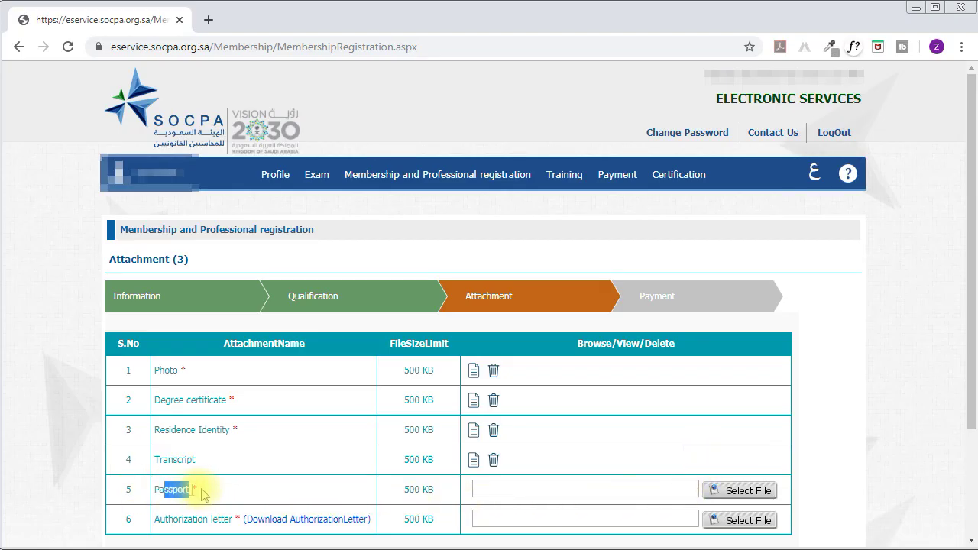
click(717, 489)
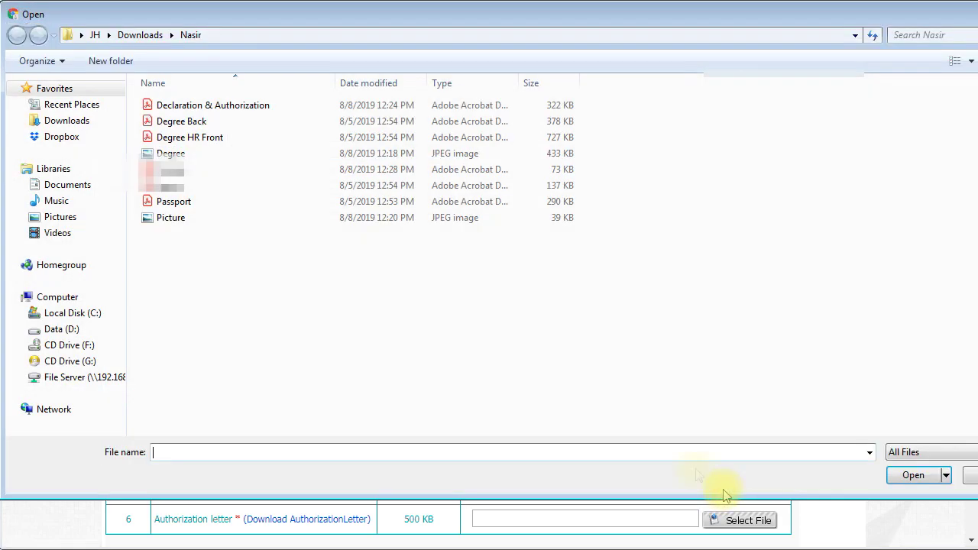
double_click(187, 201)
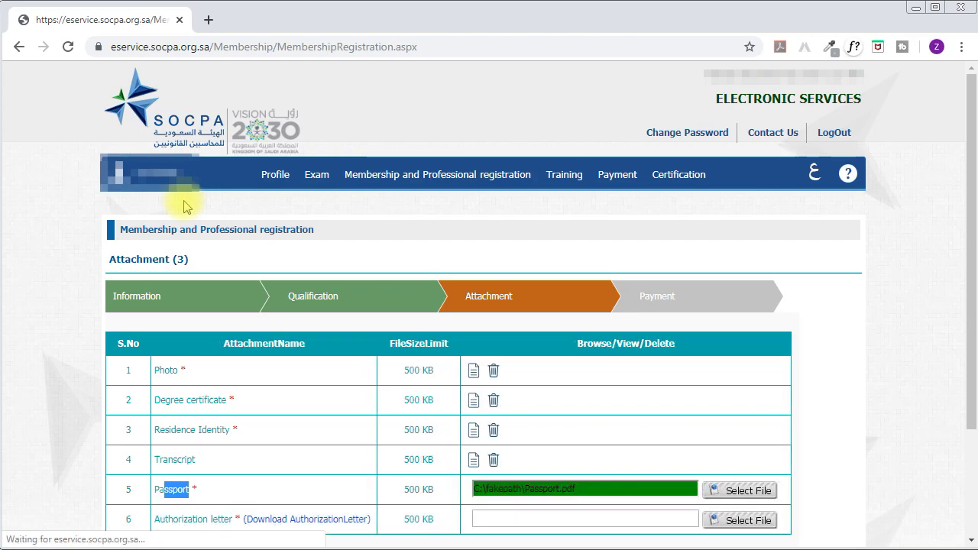
drag(165, 519, 194, 517)
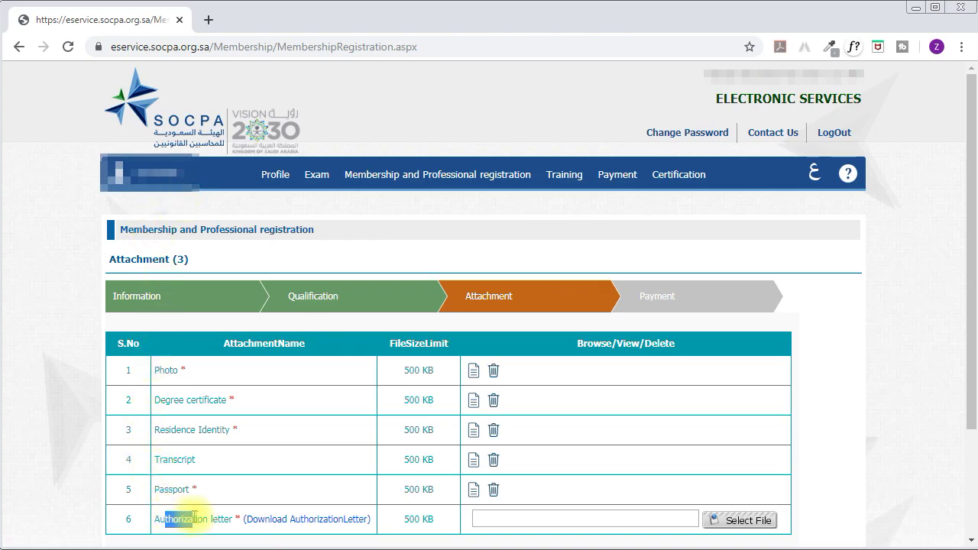
Download the SOCPA authorization letter PDF, read down to the signature fields, then close it.
click(306, 519)
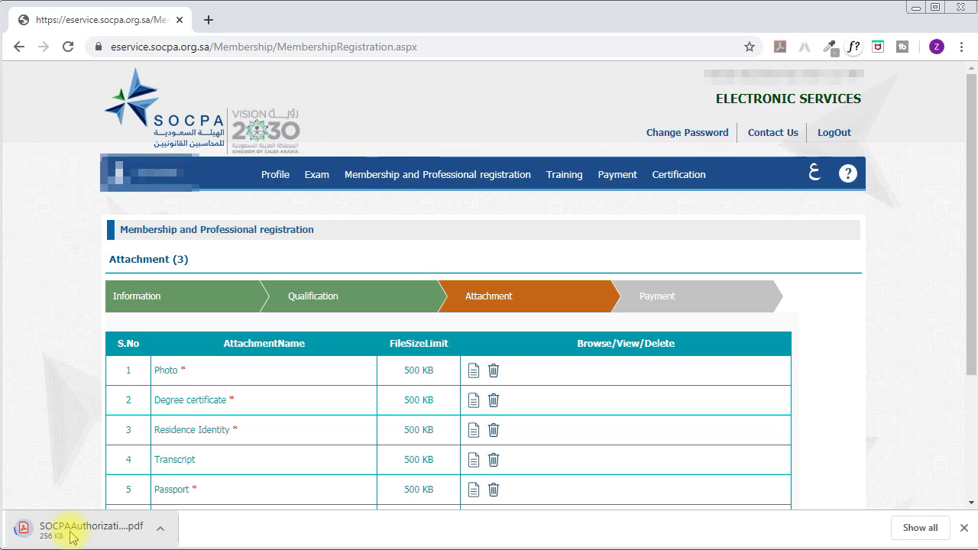
click(71, 537)
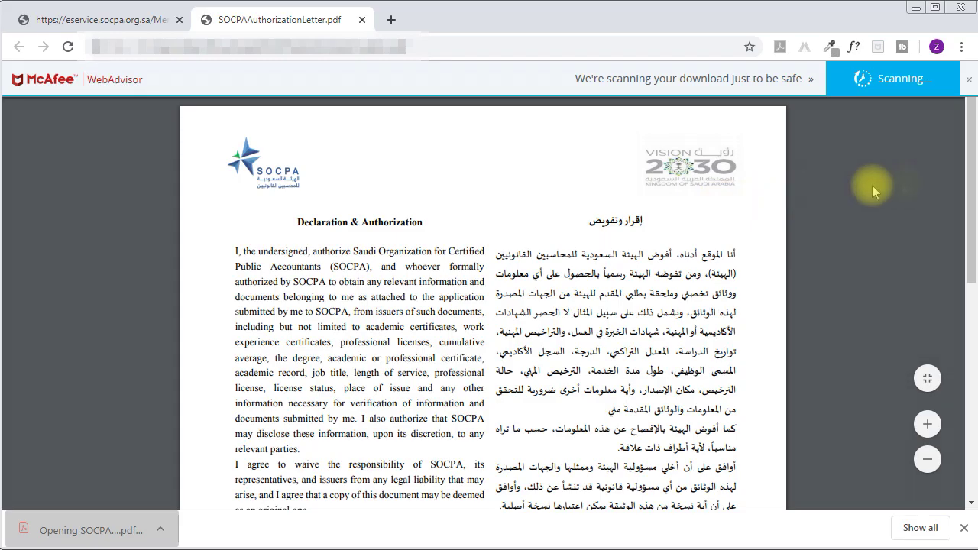
scroll(729, 181, down, 1)
drag(294, 160, 416, 160)
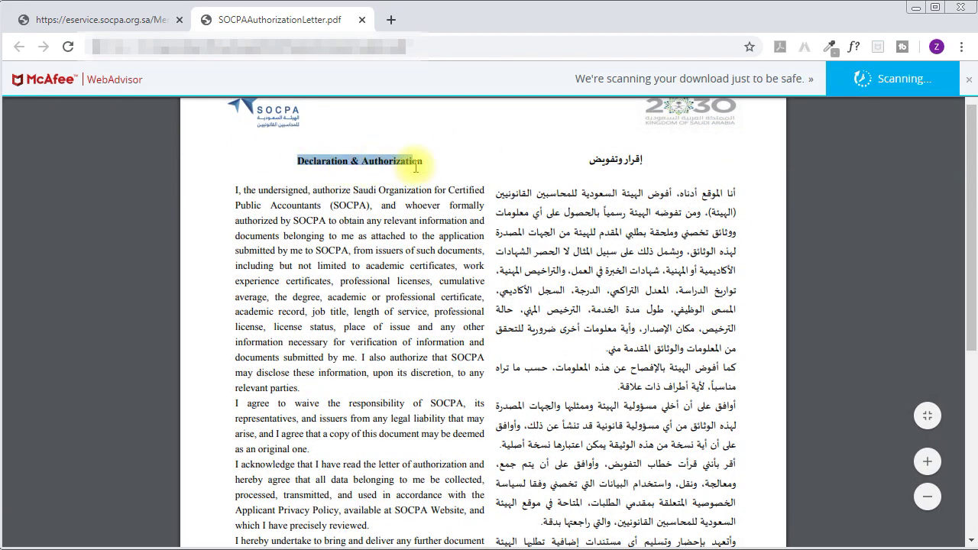
scroll(440, 233, down, 1)
scroll(440, 233, down, 5)
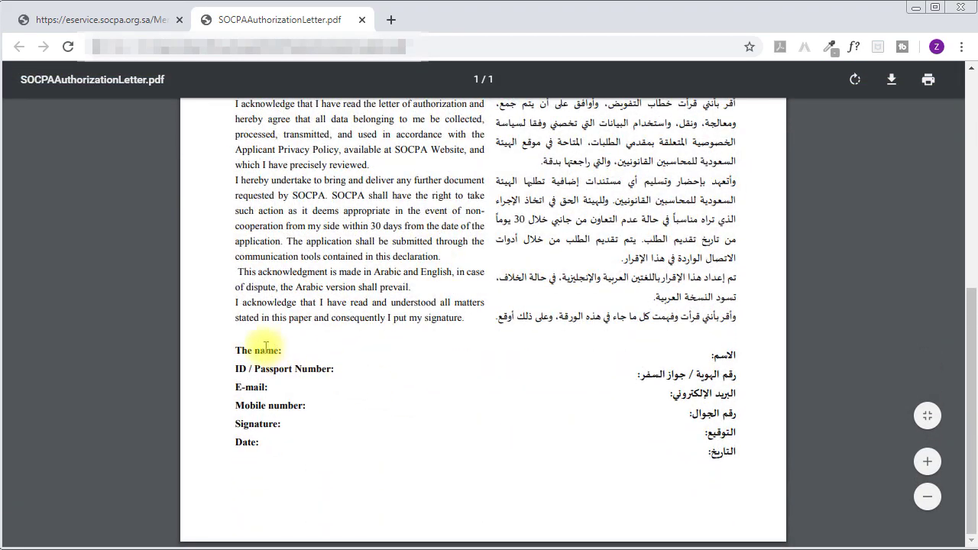
mouse_move(242, 350)
mouse_down()
mouse_move(260, 363)
mouse_move(234, 375)
mouse_move(262, 387)
mouse_up()
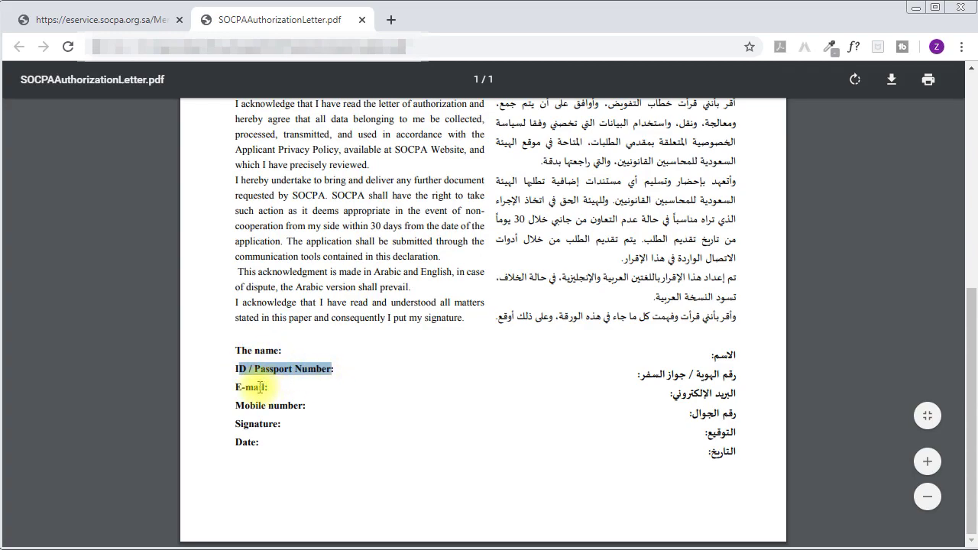
click(260, 388)
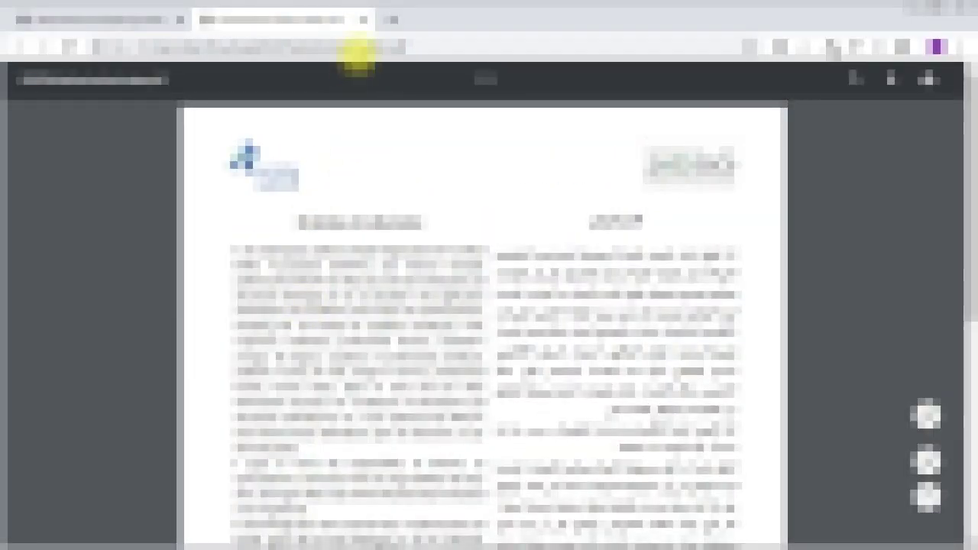
click(363, 20)
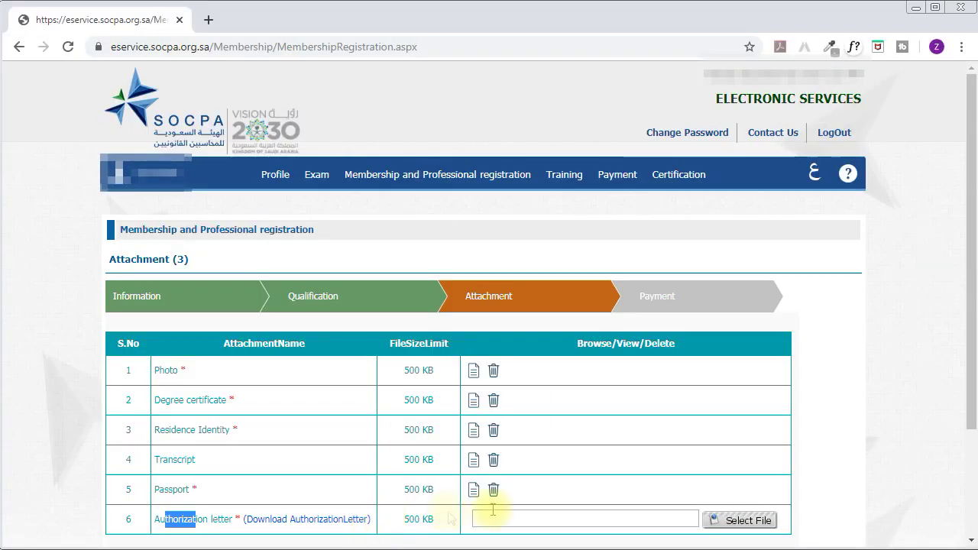
Upload Declaration & Authorization.pdf as the Authorization letter.
click(718, 520)
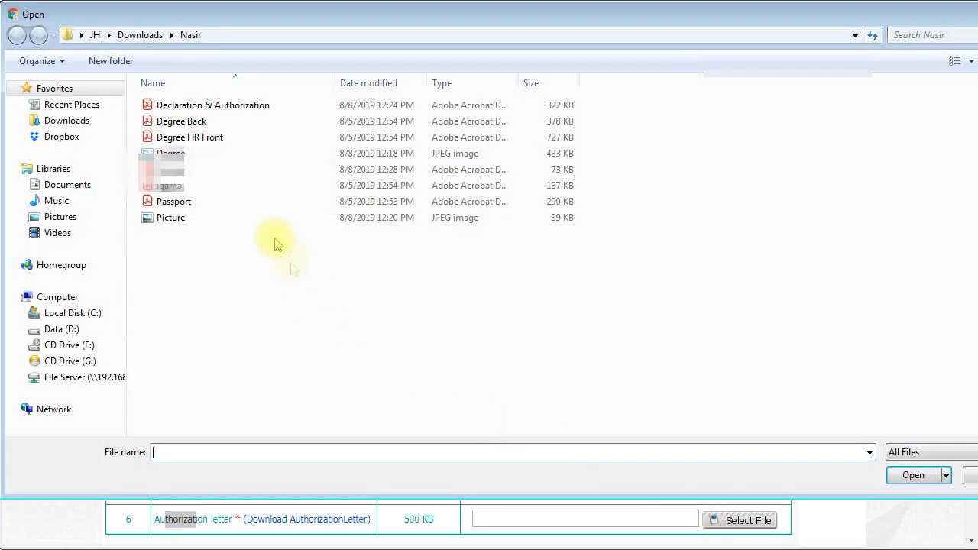
double_click(252, 109)
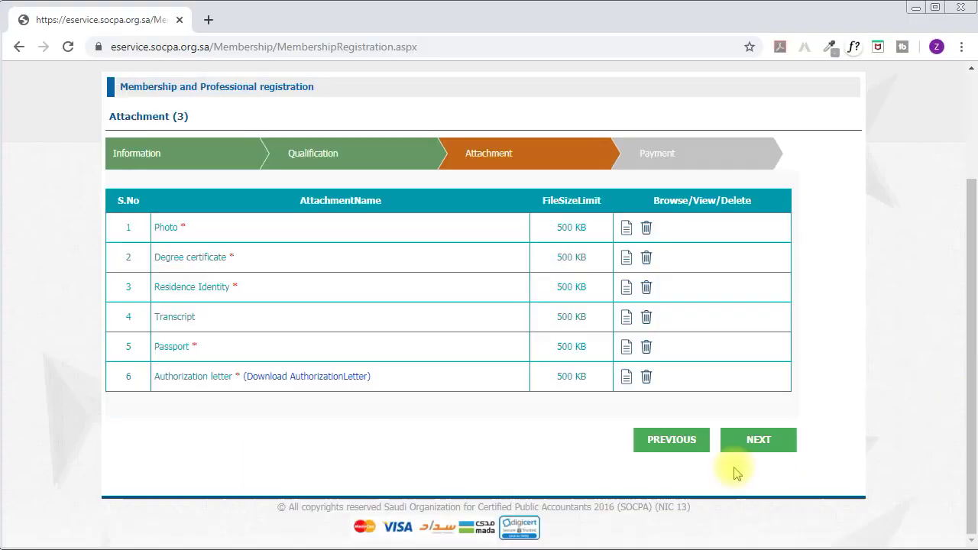
Advance to Payment and review the 500.00 subscription and 300.00 annual fee lines.
click(770, 448)
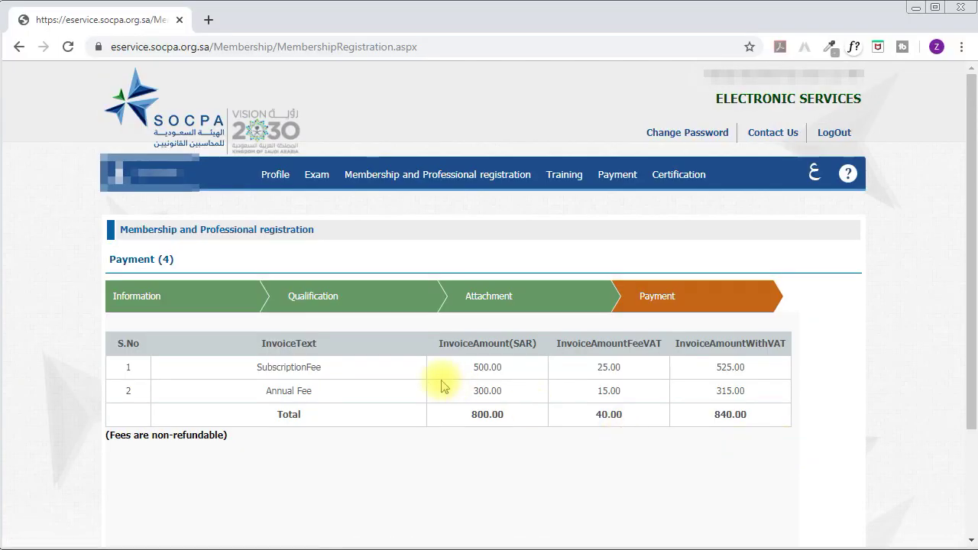
drag(122, 259, 149, 294)
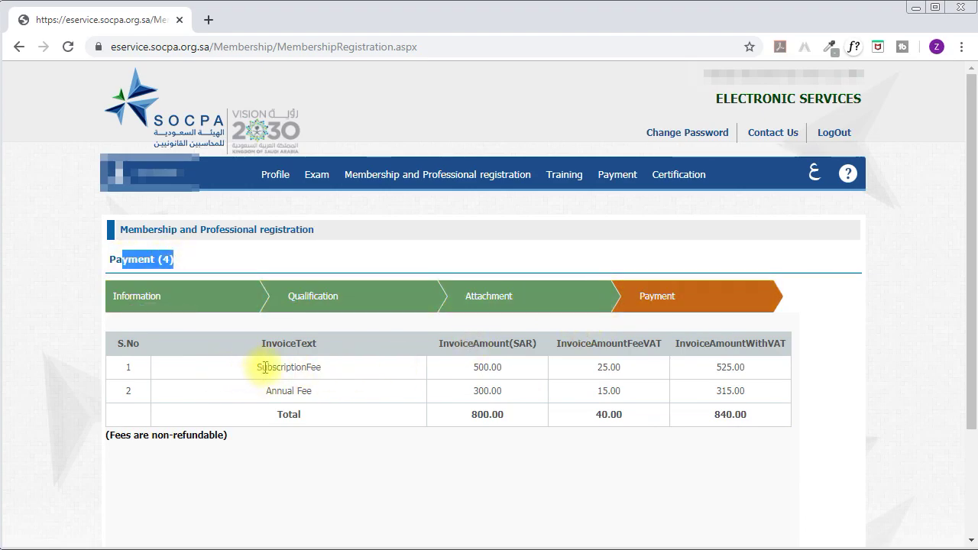
drag(255, 368, 324, 367)
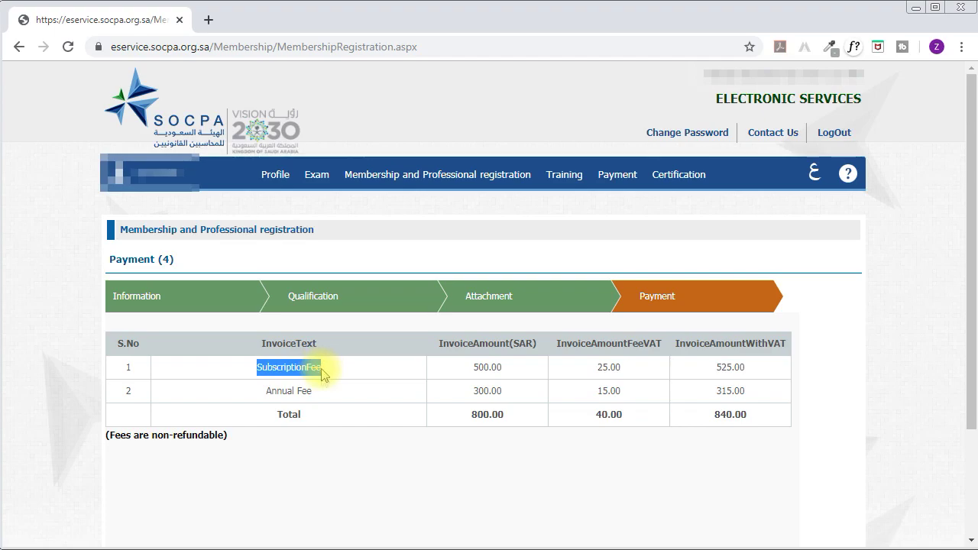
drag(474, 368, 621, 371)
drag(718, 367, 745, 367)
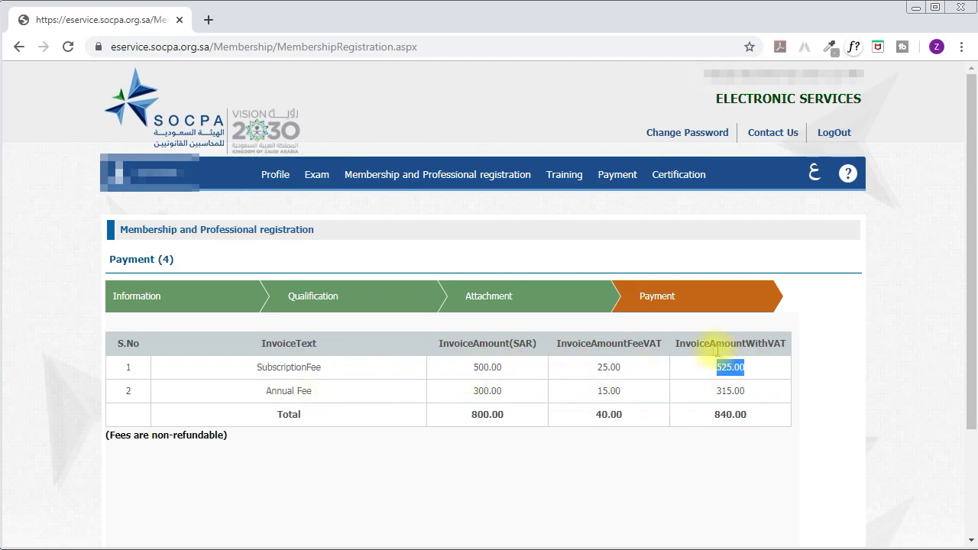
drag(260, 391, 315, 391)
drag(470, 390, 506, 391)
drag(598, 391, 623, 391)
drag(716, 391, 696, 415)
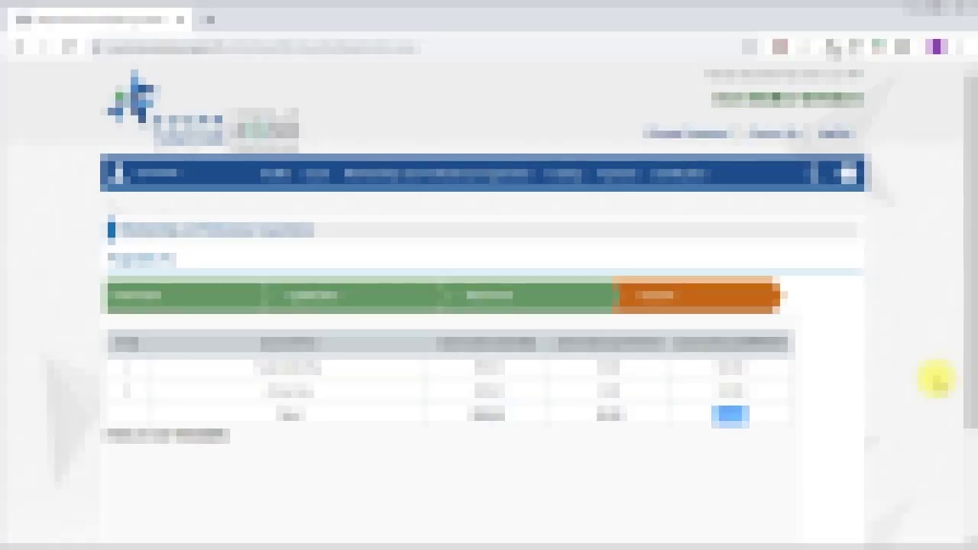
scroll(960, 371, down, 1)
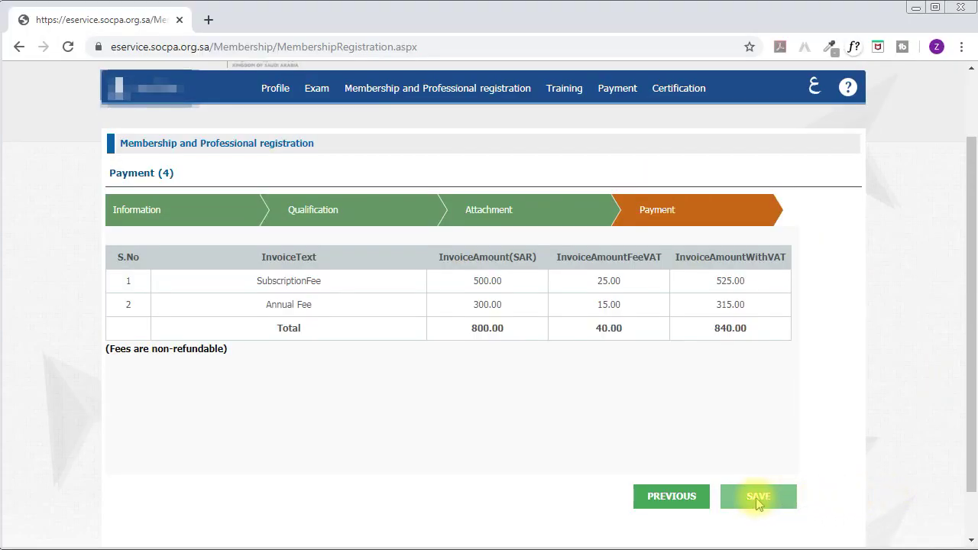
Save, review the 840.00 SAR Individual membership invoice, and confirm it.
click(758, 500)
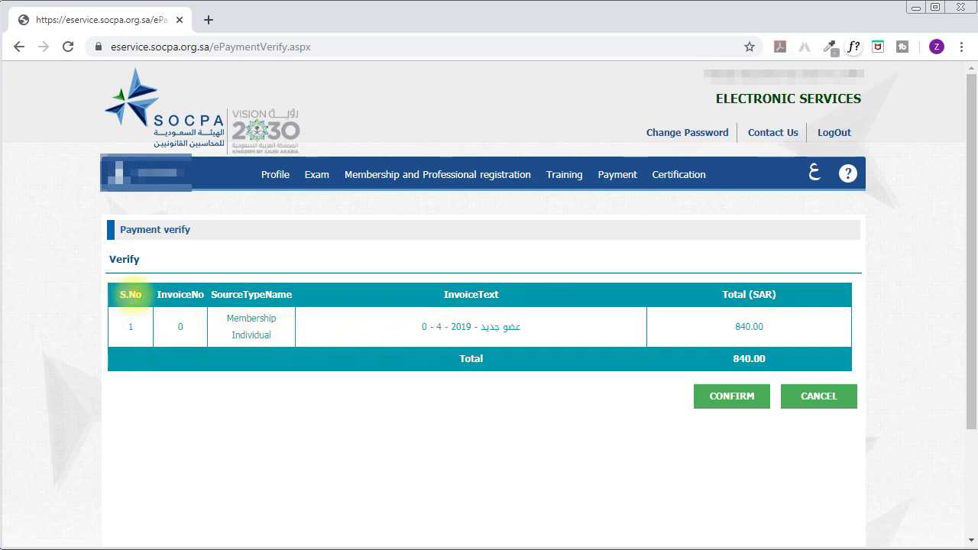
drag(232, 294, 279, 294)
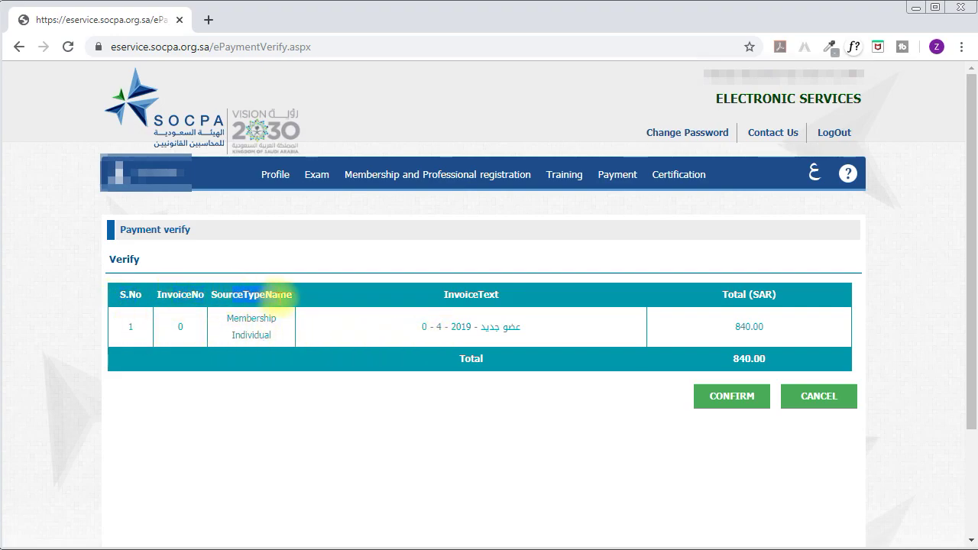
drag(247, 335, 273, 333)
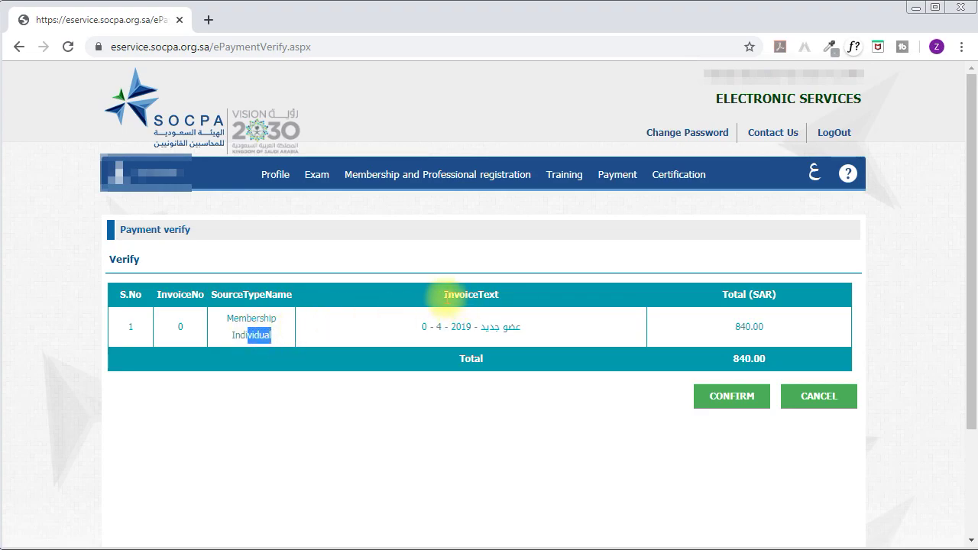
drag(458, 324, 514, 328)
drag(747, 294, 773, 294)
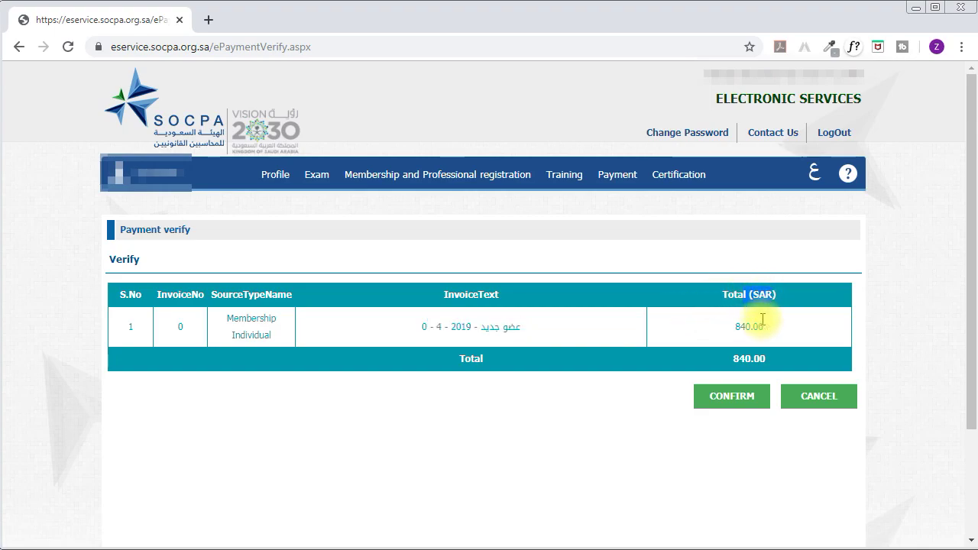
click(762, 319)
drag(732, 327, 766, 326)
click(742, 451)
click(733, 403)
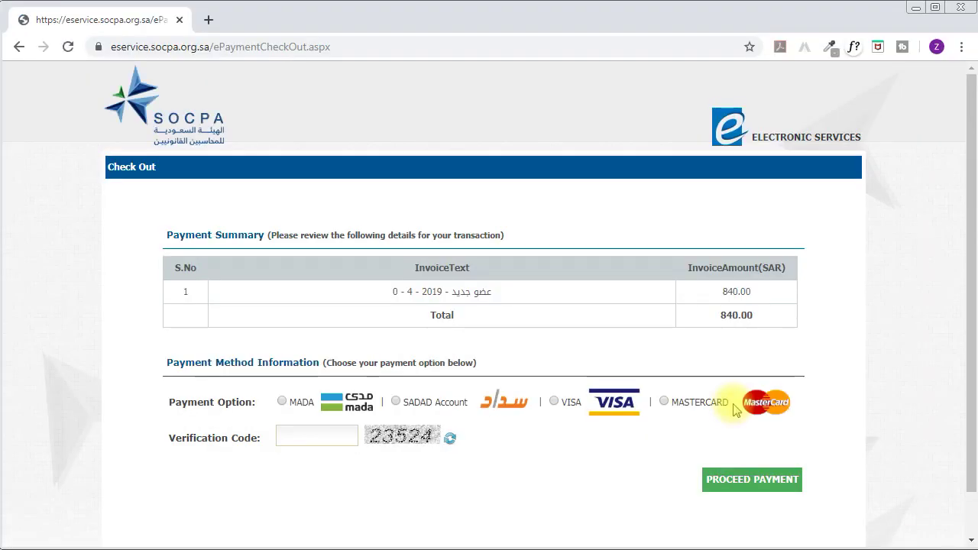
Review the Payment Summary showing the 840.00 SAR invoice.
drag(174, 234, 506, 236)
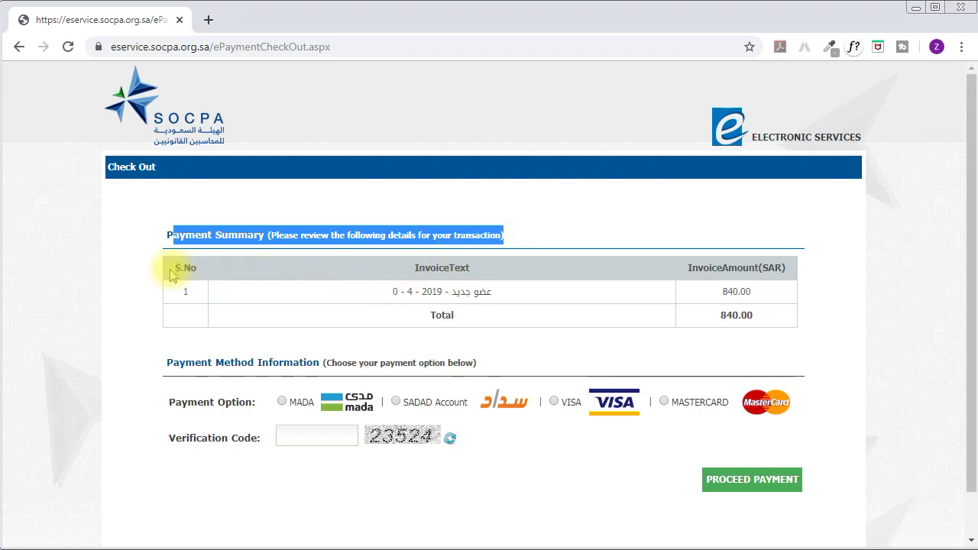
drag(175, 267, 196, 268)
double_click(425, 264)
drag(432, 291, 718, 294)
double_click(720, 293)
click(714, 309)
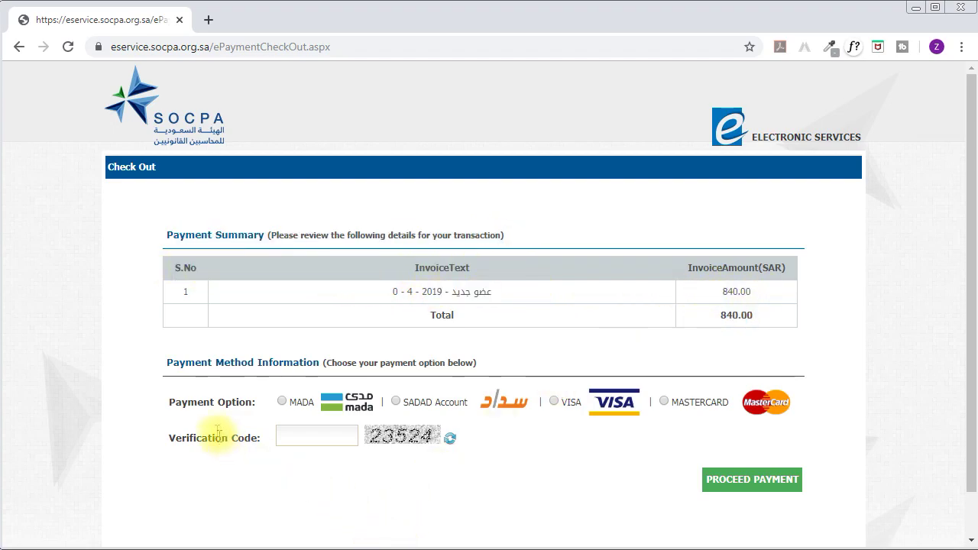
drag(185, 399, 272, 403)
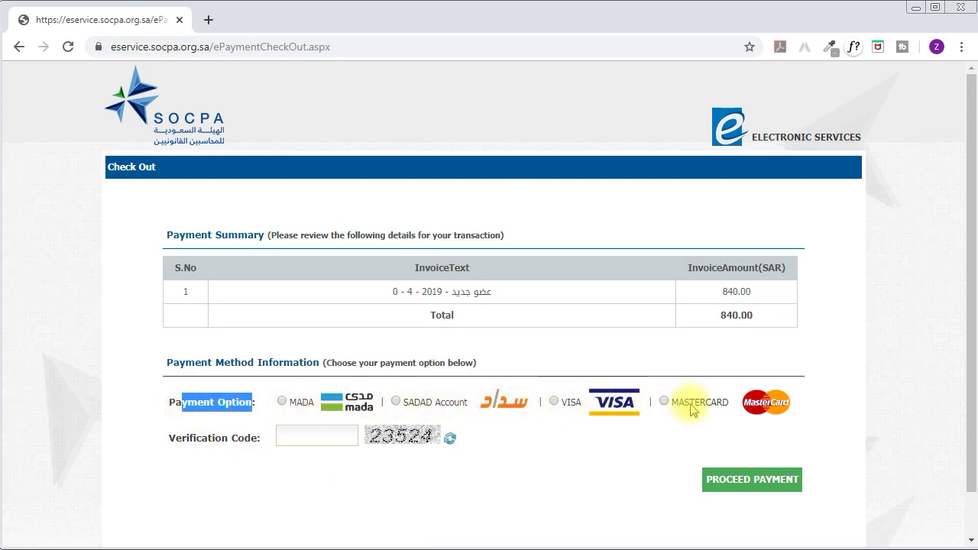
Choose VISA, enter the image verification code, and proceed to card payment.
click(554, 401)
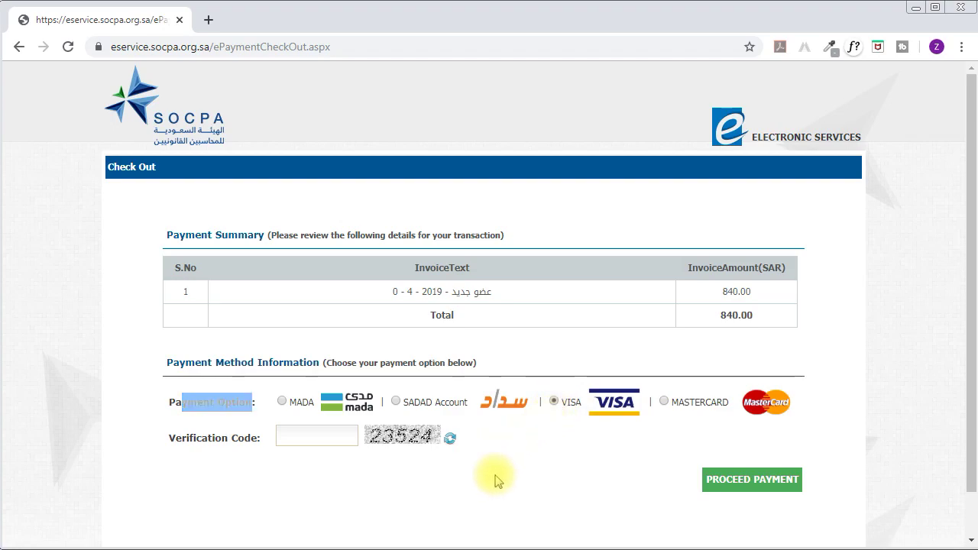
drag(156, 443, 283, 437)
click(304, 434)
text(23524)
click(783, 485)
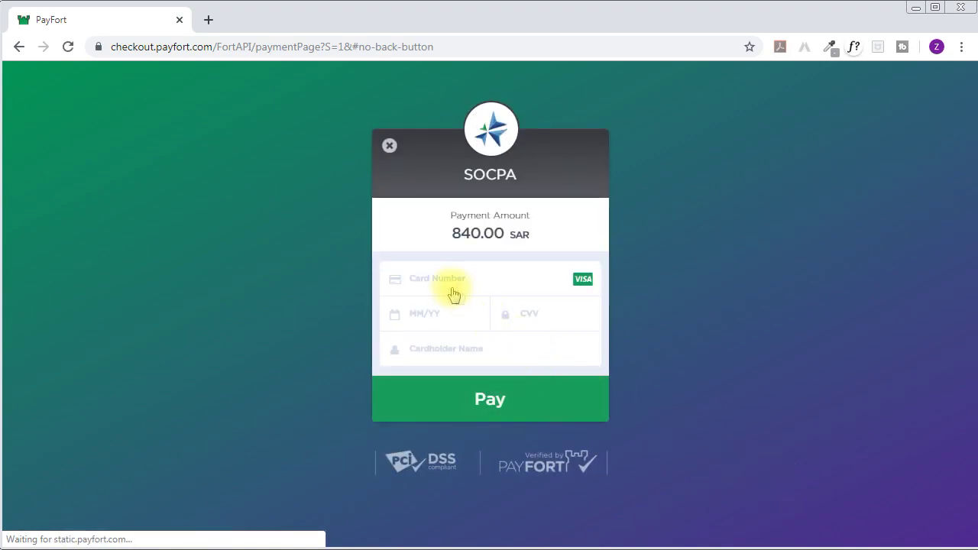
Enter the card details and submit the 840.00 SAR payment.
click(447, 284)
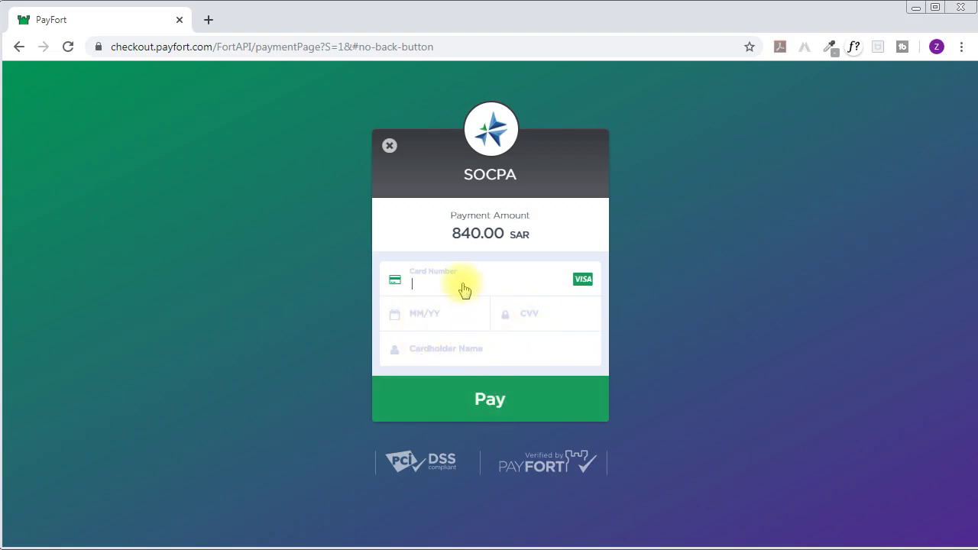
click(484, 411)
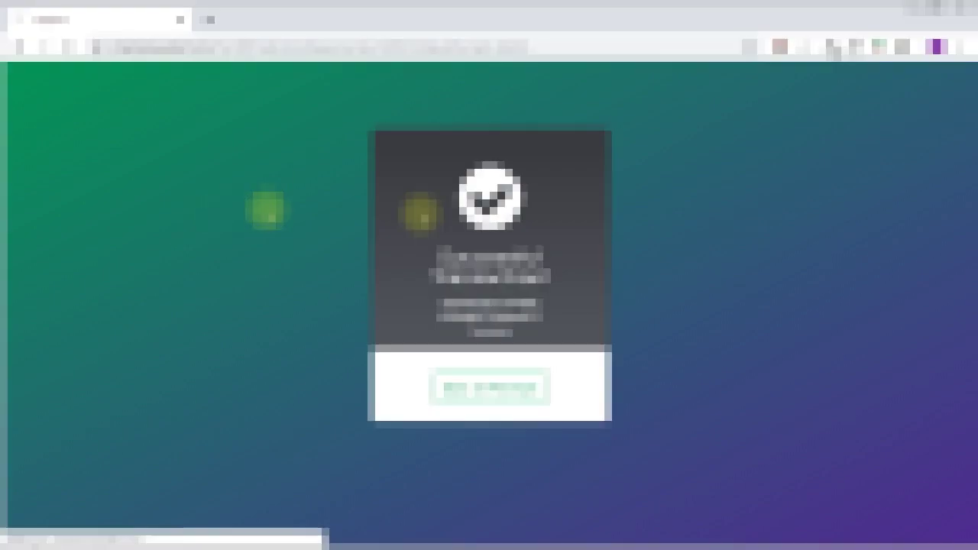
Return to the SOCPA site and check Membership Details lists Temporary Accounting Technician.
click(468, 389)
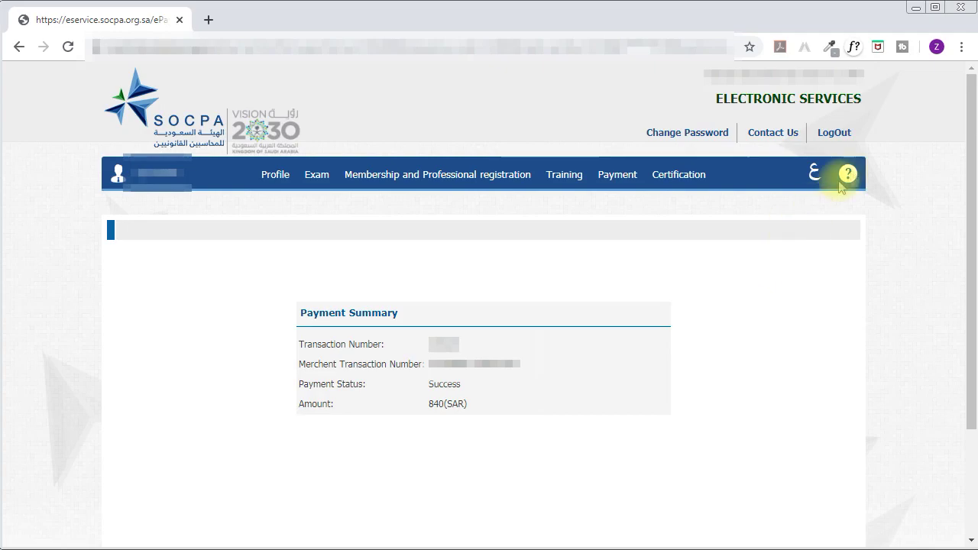
click(845, 136)
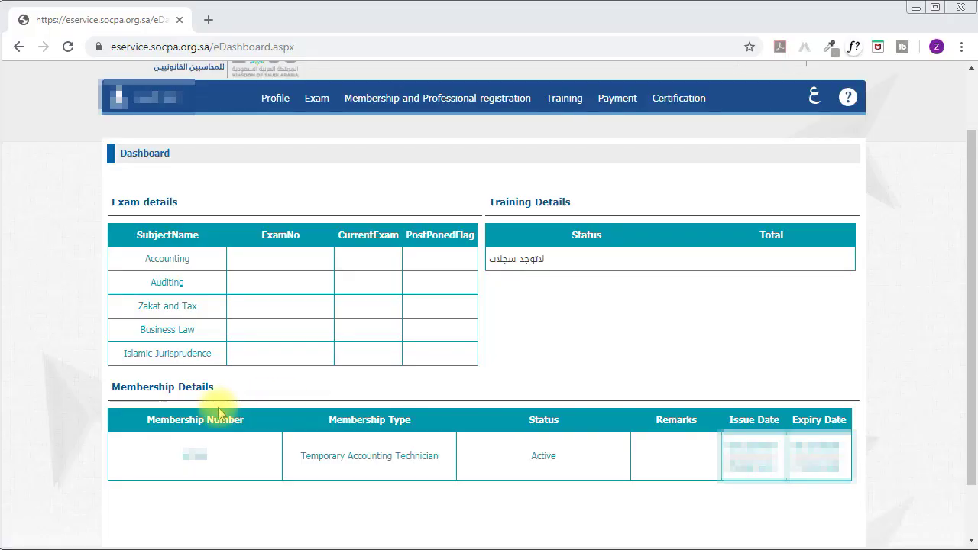
drag(112, 387, 216, 391)
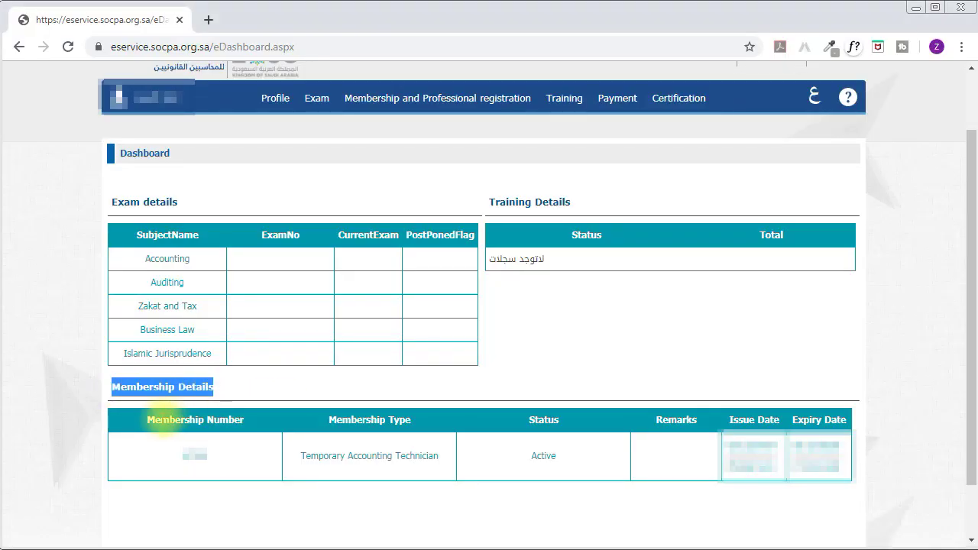
click(157, 415)
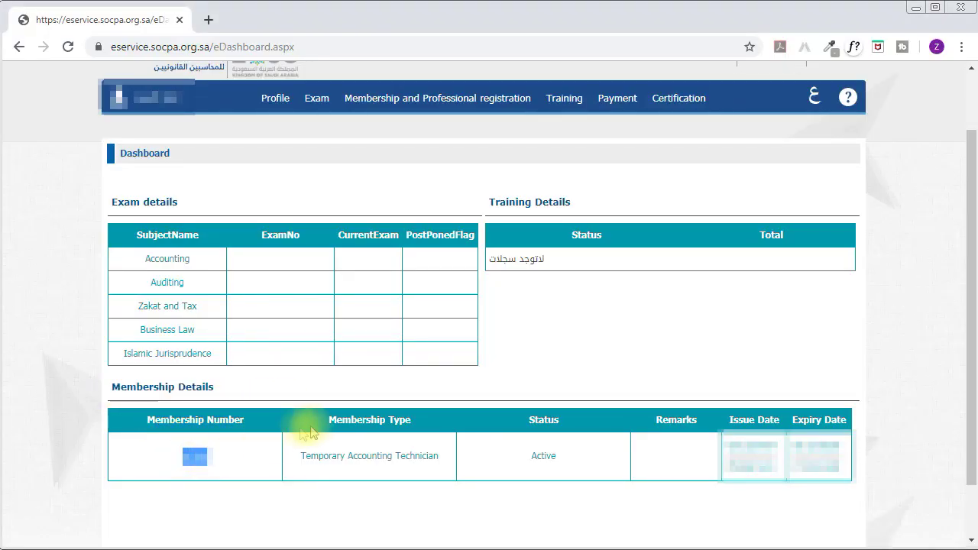
drag(327, 415, 413, 419)
drag(301, 456, 476, 454)
click(543, 420)
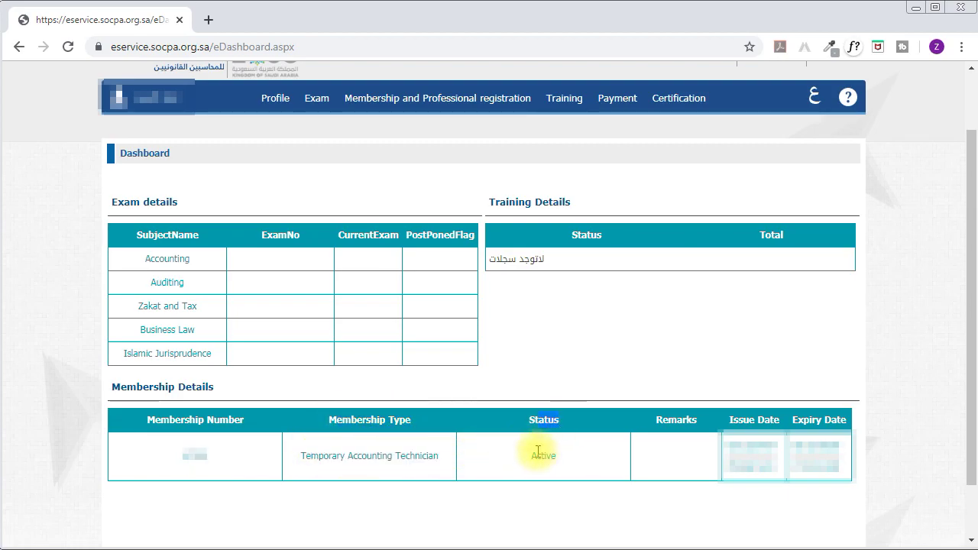
Verify the membership status is Active and review its issue and expiry dates.
double_click(541, 453)
drag(731, 420, 773, 419)
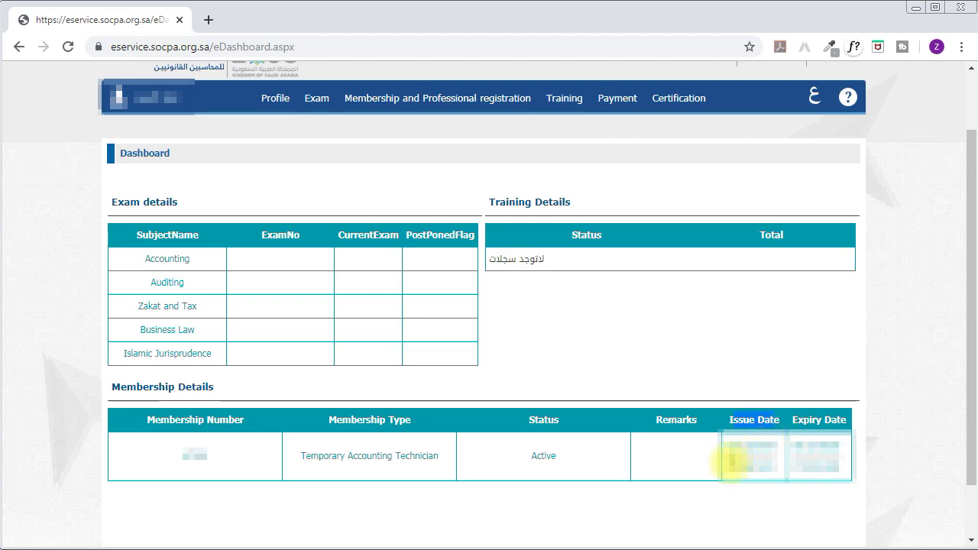
drag(729, 452, 787, 449)
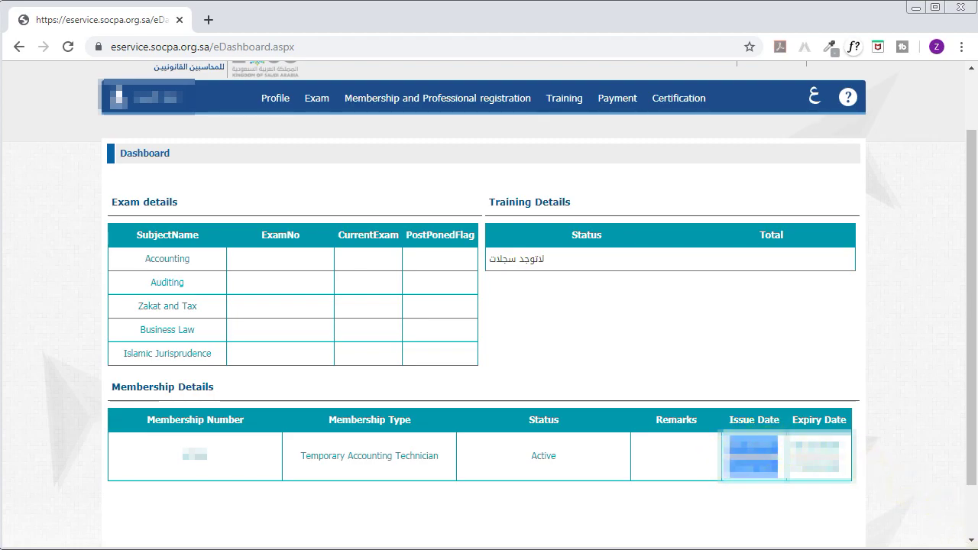
click(819, 416)
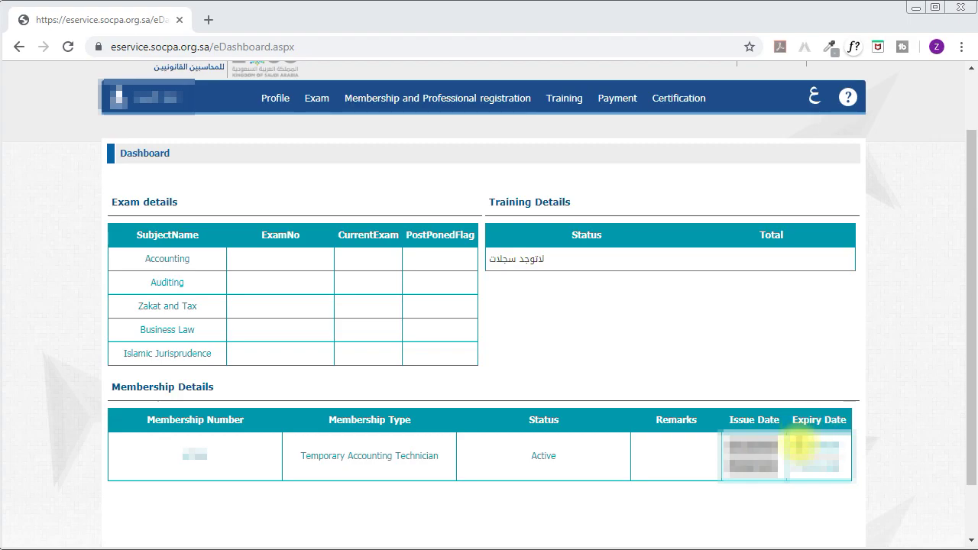
drag(799, 447, 836, 467)
click(839, 468)
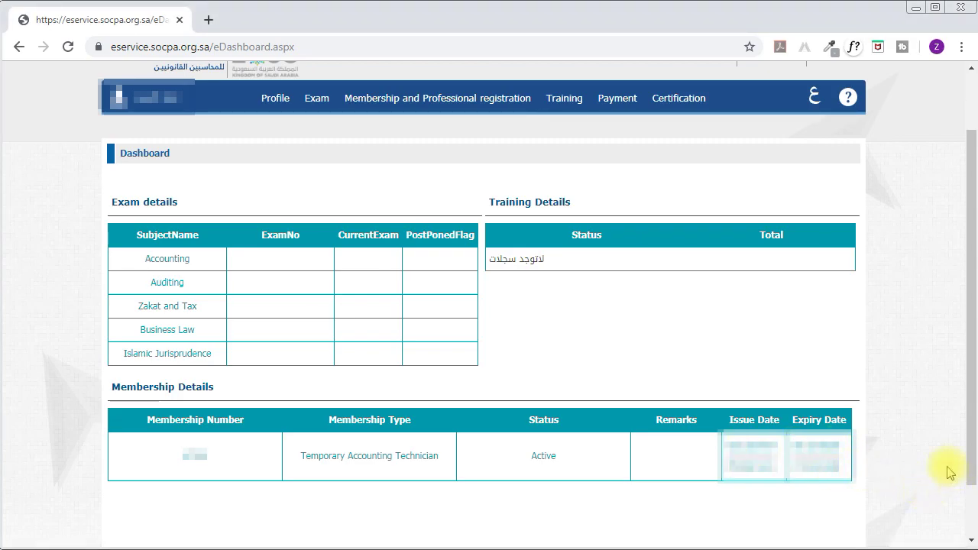